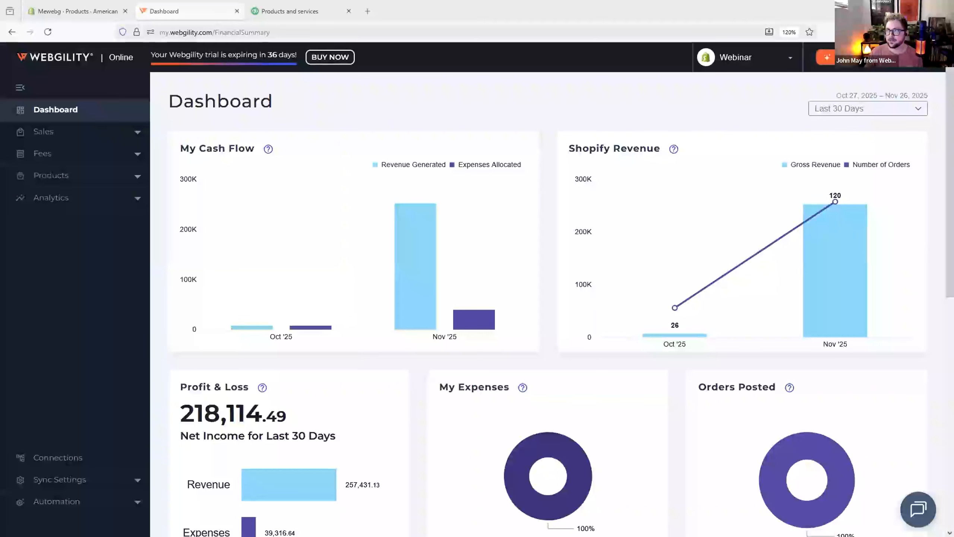
Step: Open the Product Catalog from the Products section
{"action": "left_click", "coordinate": [48, 33]}
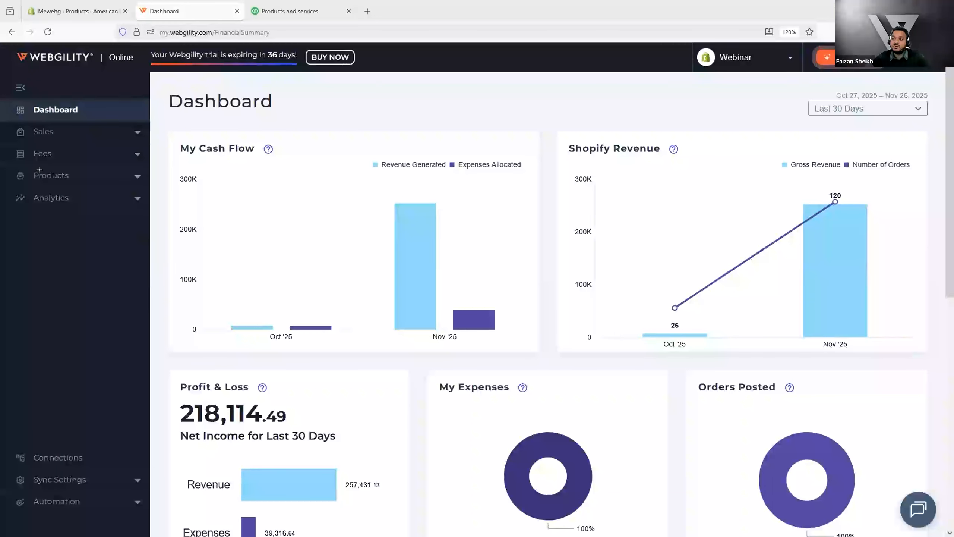
{"action": "left_click_drag", "start_coordinate": [6, 164], "coordinate": [149, 188]}
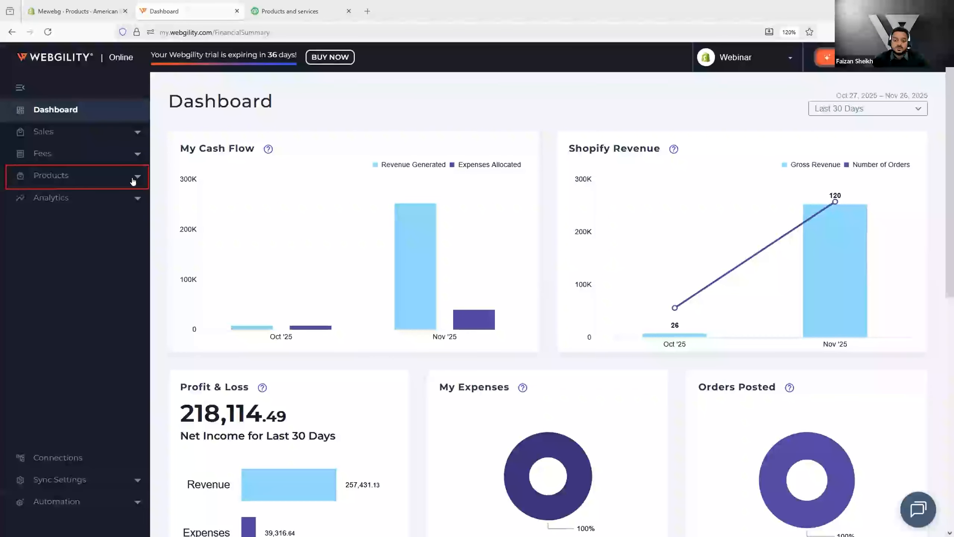
{"action": "left_click", "coordinate": [96, 176]}
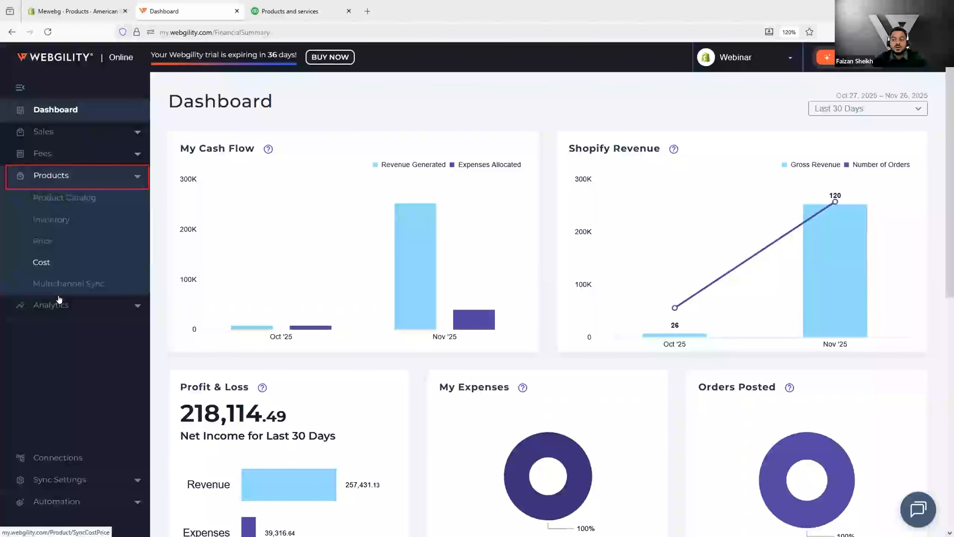
{"action": "left_click", "coordinate": [56, 197]}
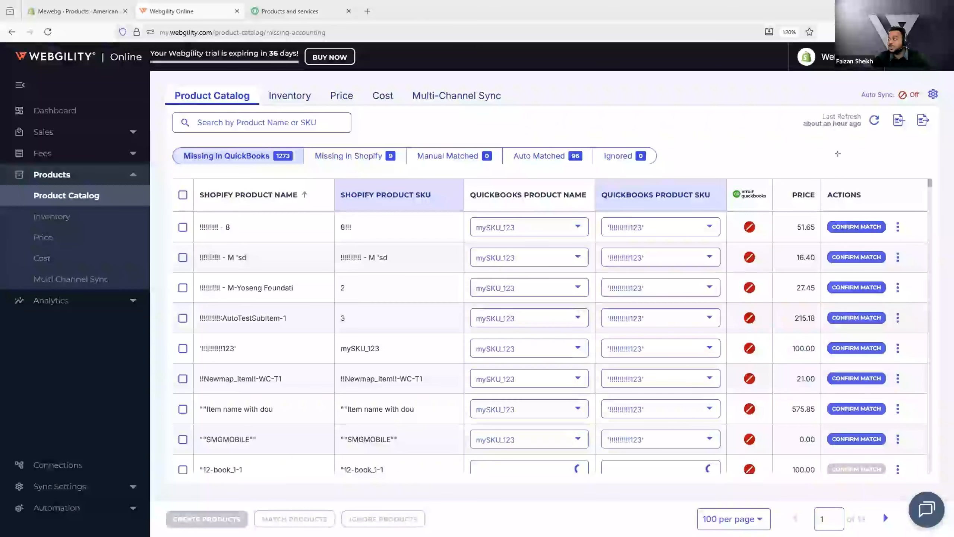
Step: Refresh the product catalog to download the latest products
{"action": "left_click_drag", "start_coordinate": [793, 106], "coordinate": [881, 135]}
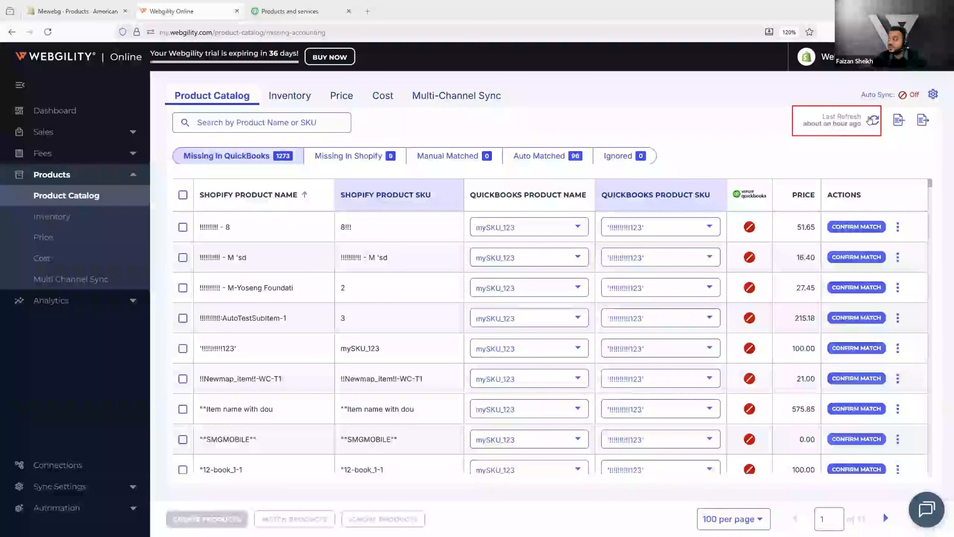
{"action": "left_click", "coordinate": [870, 119]}
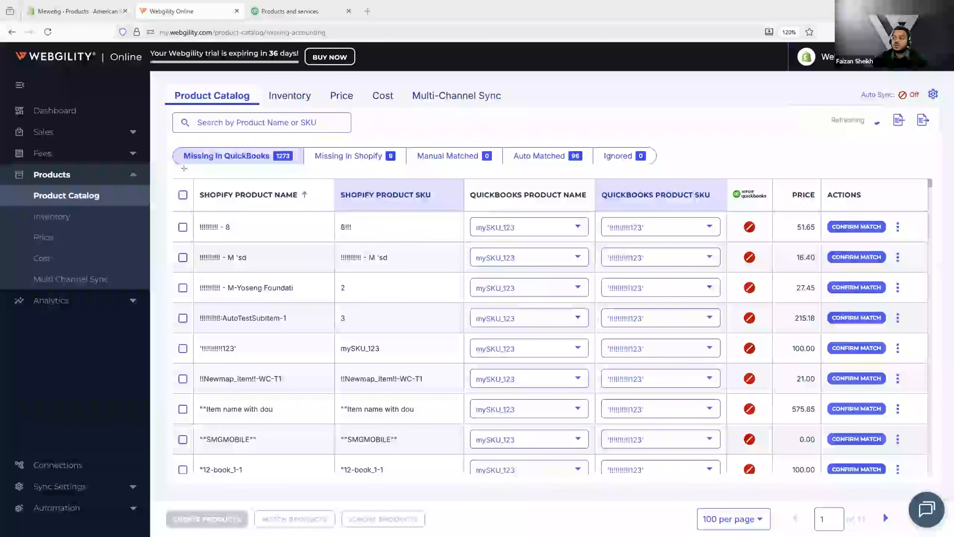
{"action": "left_click_drag", "start_coordinate": [170, 143], "coordinate": [310, 167]}
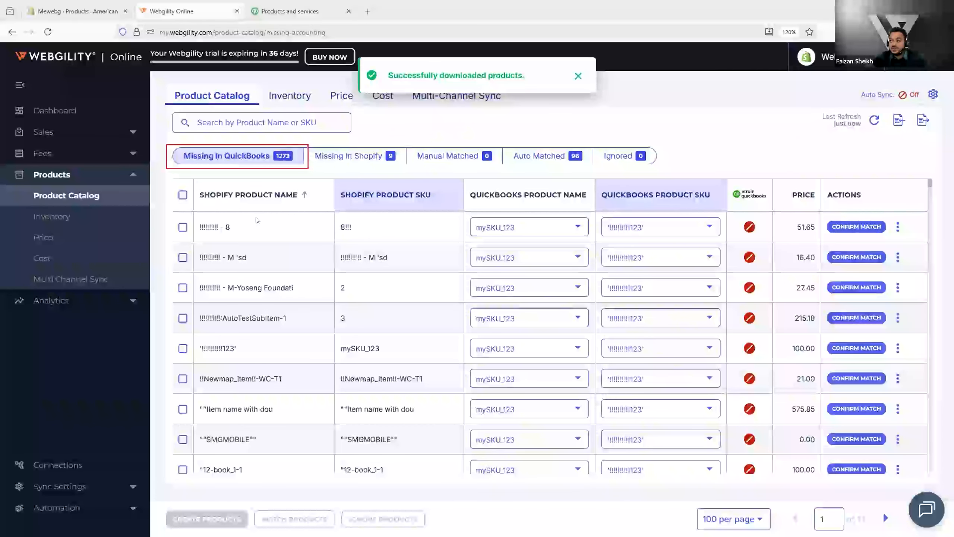
Step: Select a product in the Missing In QuickBooks list
{"action": "scroll", "coordinate": [276, 297], "scroll_direction": "down", "scroll_amount": 5}
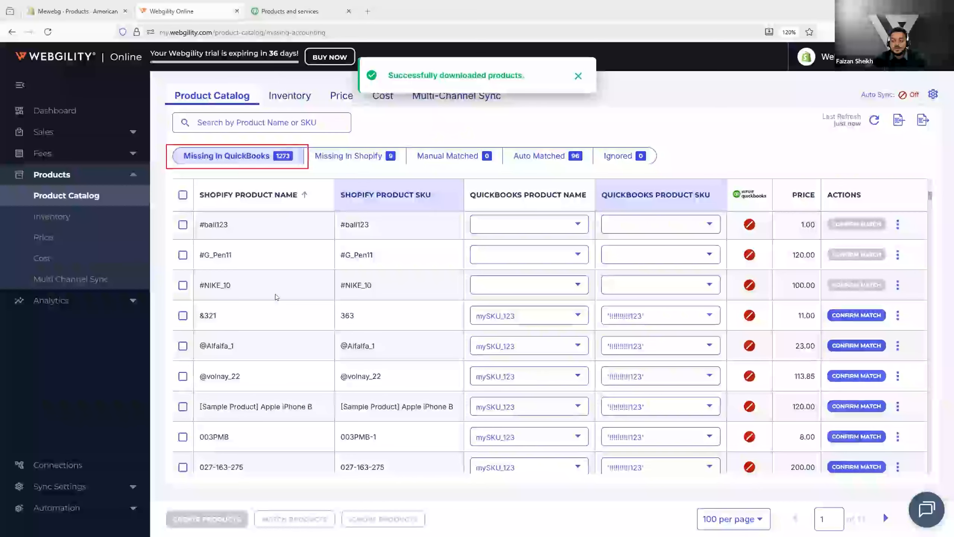
{"action": "scroll", "coordinate": [277, 344], "scroll_direction": "up", "scroll_amount": 4}
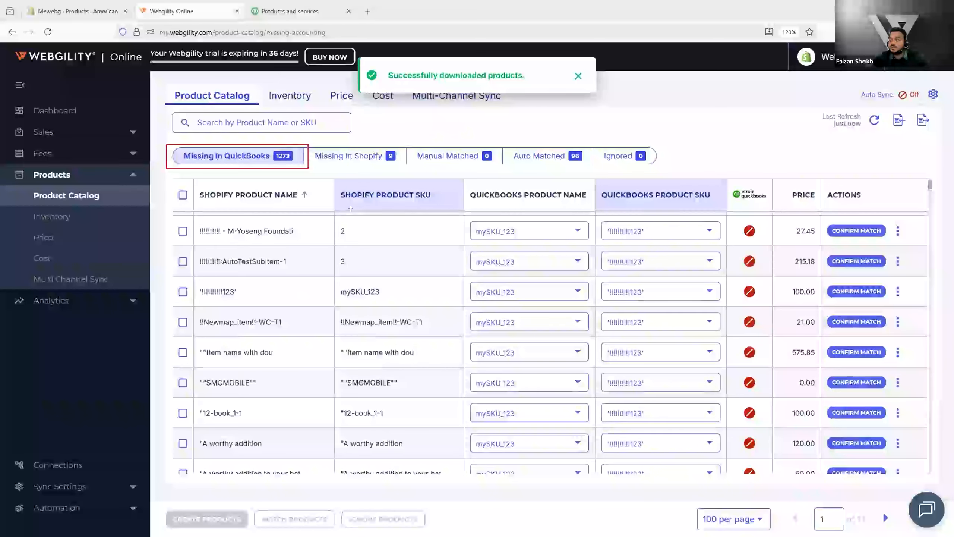
{"action": "left_click_drag", "start_coordinate": [329, 183], "coordinate": [447, 476]}
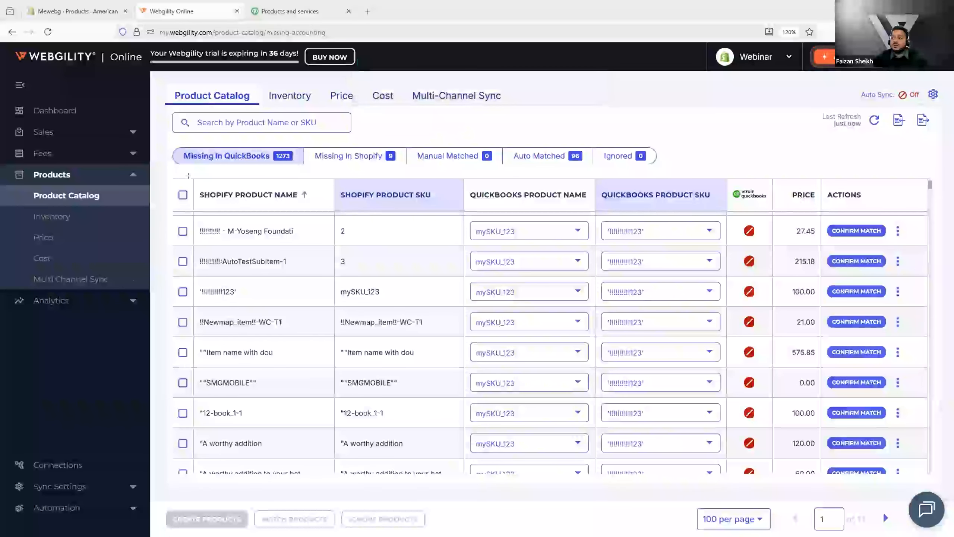
{"action": "left_click_drag", "start_coordinate": [192, 180], "coordinate": [306, 401]}
{"action": "left_click_drag", "start_coordinate": [325, 454], "coordinate": [327, 476]}
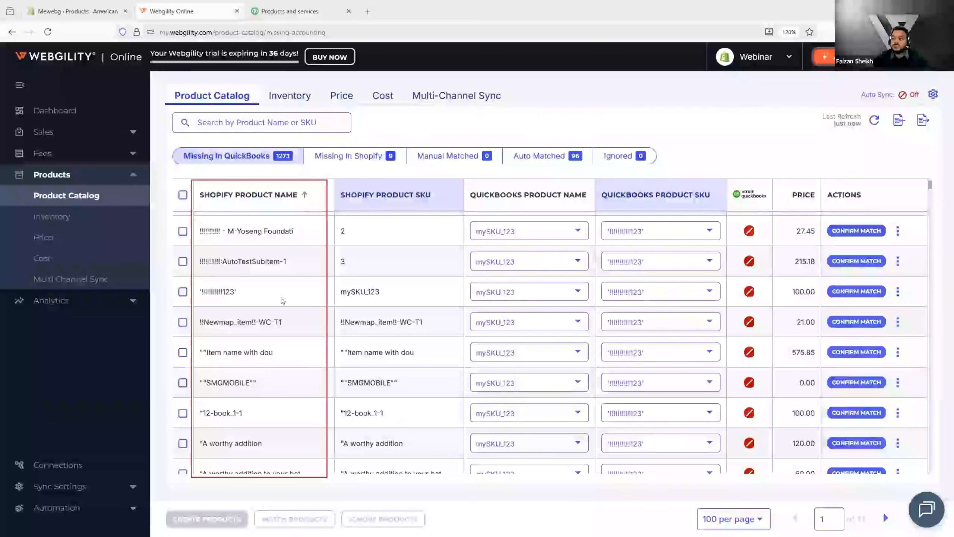
{"action": "left_click", "coordinate": [288, 346]}
Step: Select the Allen Solley Shirts product as well and create the selected products in QuickBooks
{"action": "scroll", "coordinate": [289, 345], "scroll_direction": "down", "scroll_amount": 10}
{"action": "scroll", "coordinate": [290, 353], "scroll_direction": "down", "scroll_amount": 5}
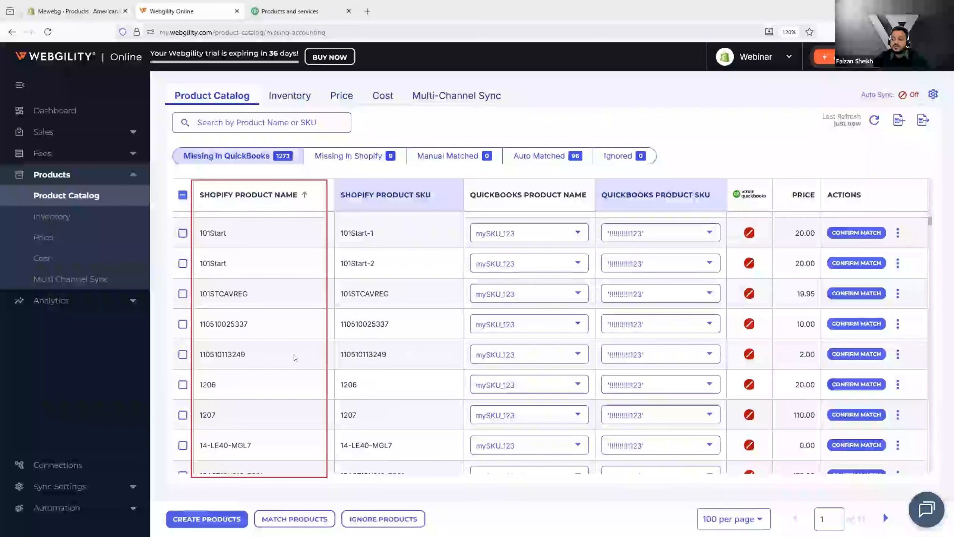
{"action": "scroll", "coordinate": [295, 357], "scroll_direction": "down", "scroll_amount": 5}
{"action": "scroll", "coordinate": [180, 325], "scroll_direction": "down", "scroll_amount": 5}
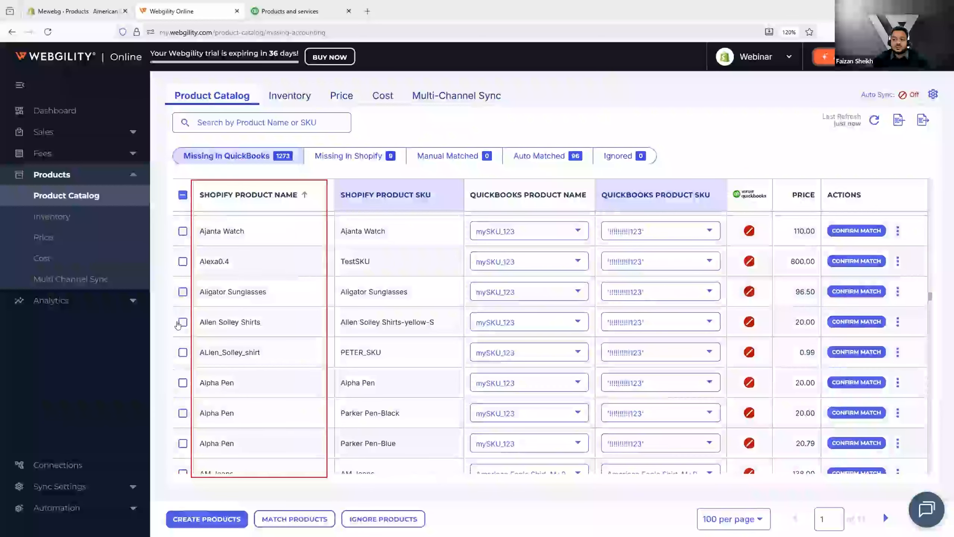
{"action": "left_click", "coordinate": [183, 322]}
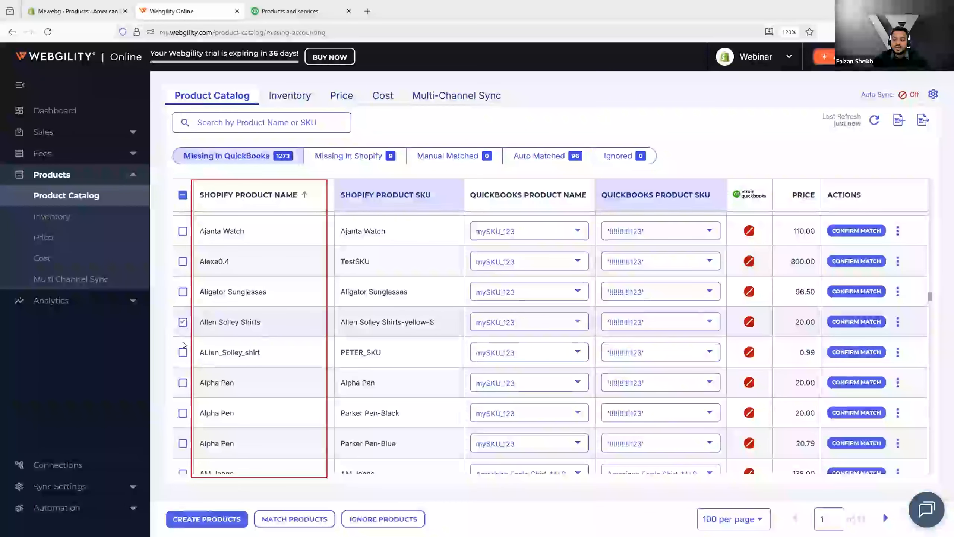
{"action": "left_click", "coordinate": [208, 520]}
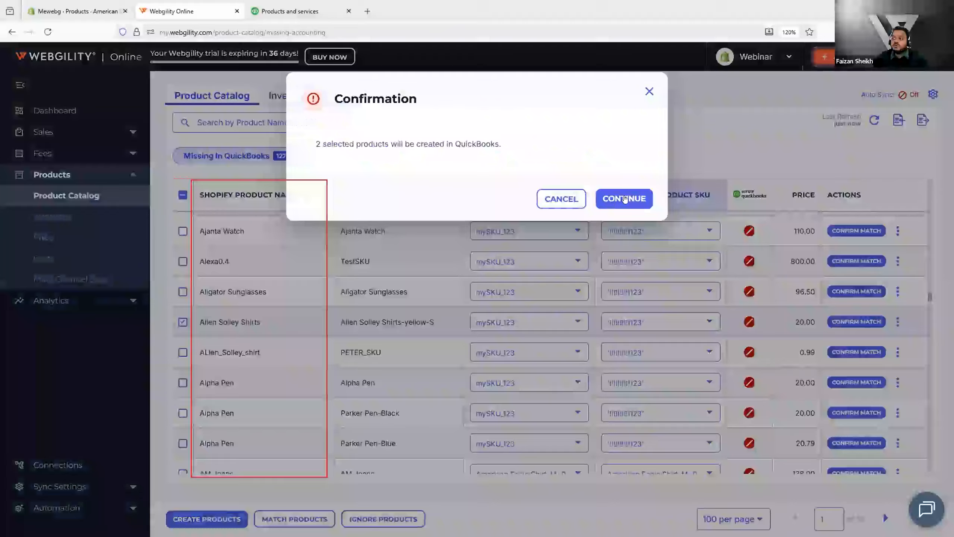
{"action": "left_click", "coordinate": [623, 198]}
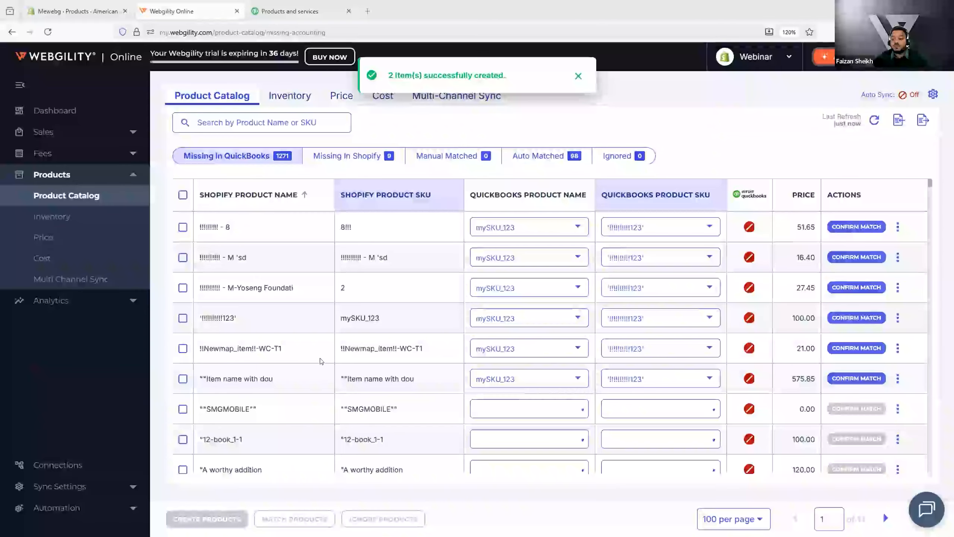
Step: Scroll through the Missing In QuickBooks product list
{"action": "scroll", "coordinate": [321, 361], "scroll_direction": "down", "scroll_amount": 8}
{"action": "scroll", "coordinate": [321, 361], "scroll_direction": "down", "scroll_amount": 5}
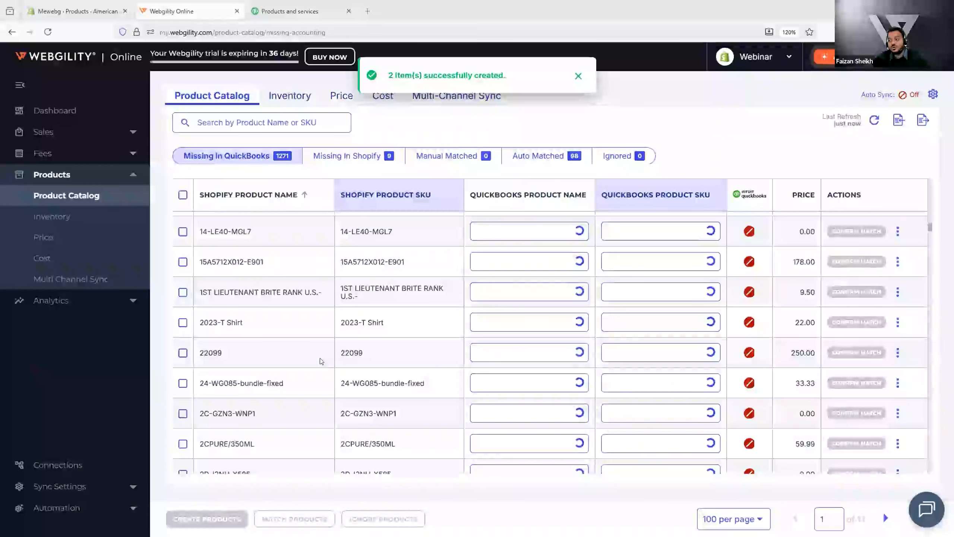
{"action": "scroll", "coordinate": [320, 362], "scroll_direction": "down", "scroll_amount": 5}
{"action": "scroll", "coordinate": [320, 362], "scroll_direction": "down", "scroll_amount": 5}
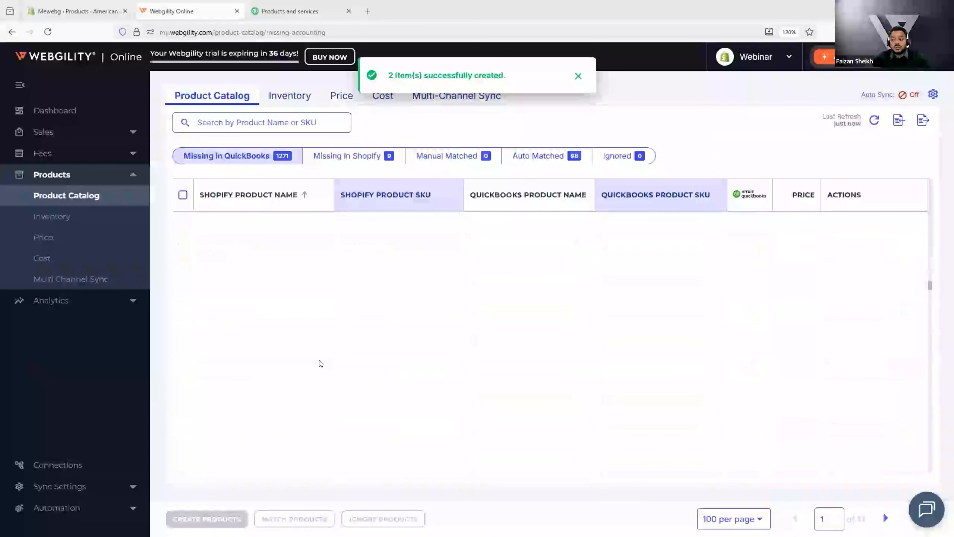
{"action": "scroll", "coordinate": [289, 369], "scroll_direction": "down", "scroll_amount": 5}
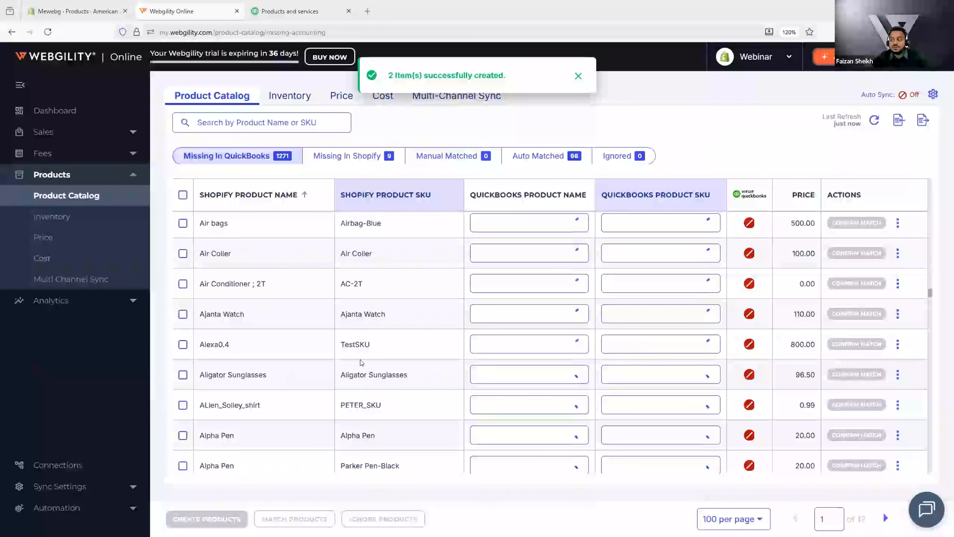
{"action": "scroll", "coordinate": [339, 385], "scroll_direction": "down", "scroll_amount": 5}
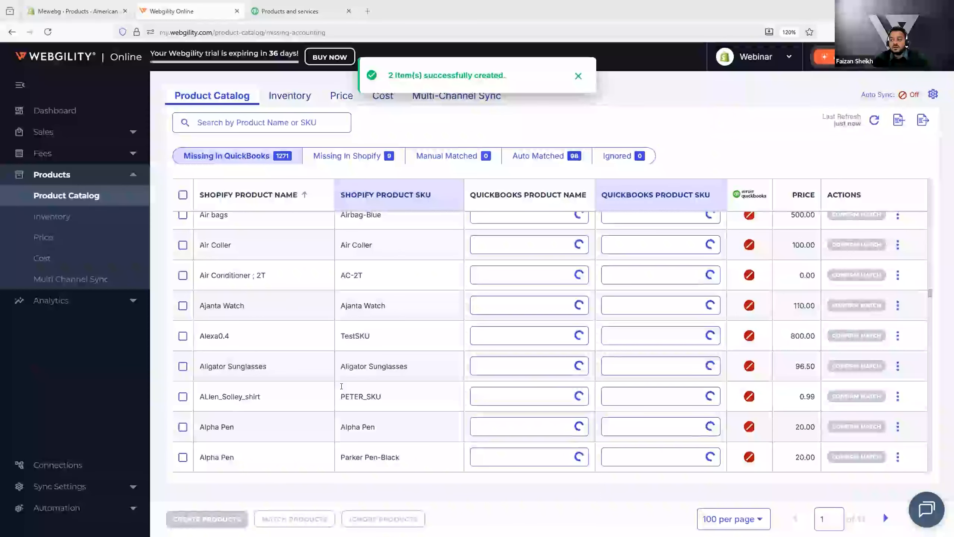
{"action": "scroll", "coordinate": [343, 405], "scroll_direction": "down", "scroll_amount": 5}
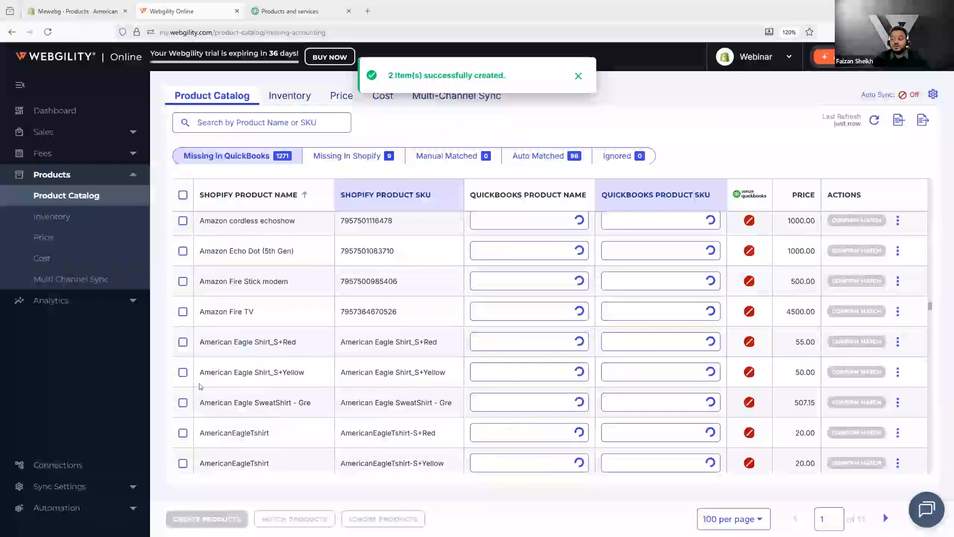
{"action": "scroll", "coordinate": [191, 384], "scroll_direction": "down", "scroll_amount": 5}
{"action": "left_click", "coordinate": [183, 384]}
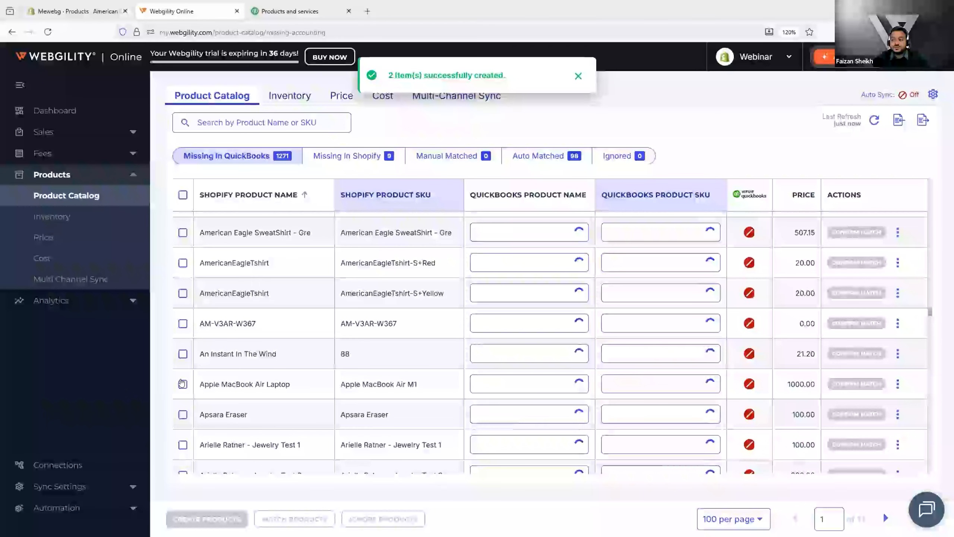
{"action": "scroll", "coordinate": [229, 368], "scroll_direction": "down", "scroll_amount": 5}
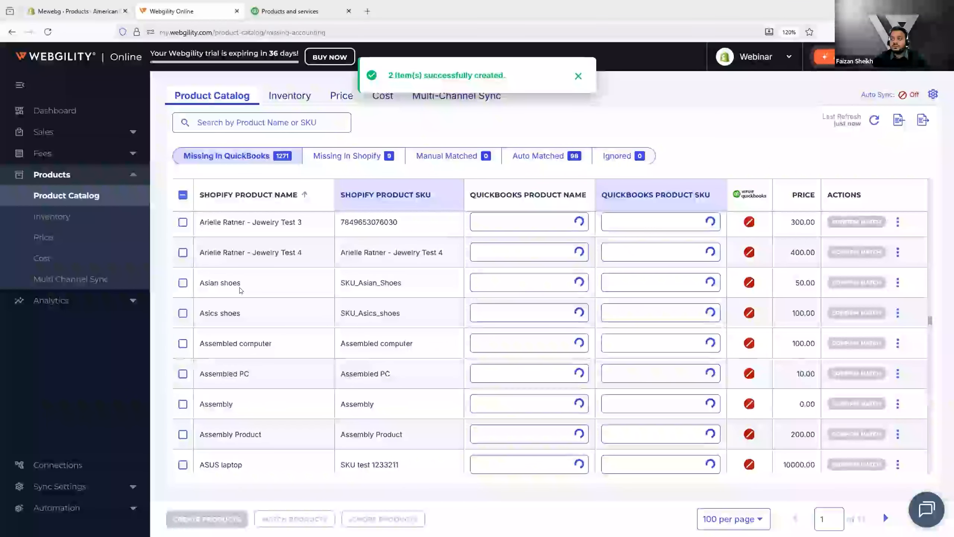
Step: Search the catalog for "Allen" and match ALlen_Solley_shirt to its suggested QuickBooks product
{"action": "left_click", "coordinate": [216, 119]}
{"action": "type", "text": "A"}
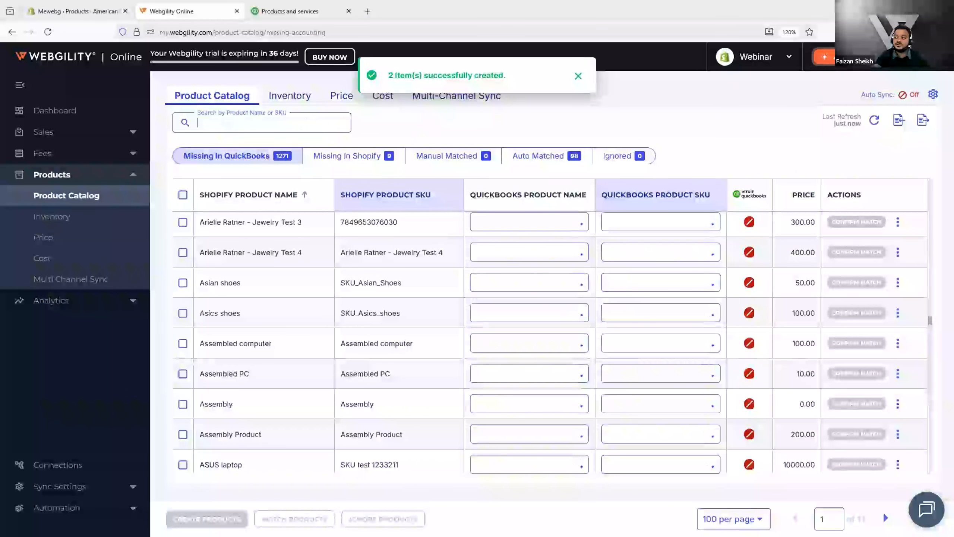
{"action": "type", "text": "llen"}
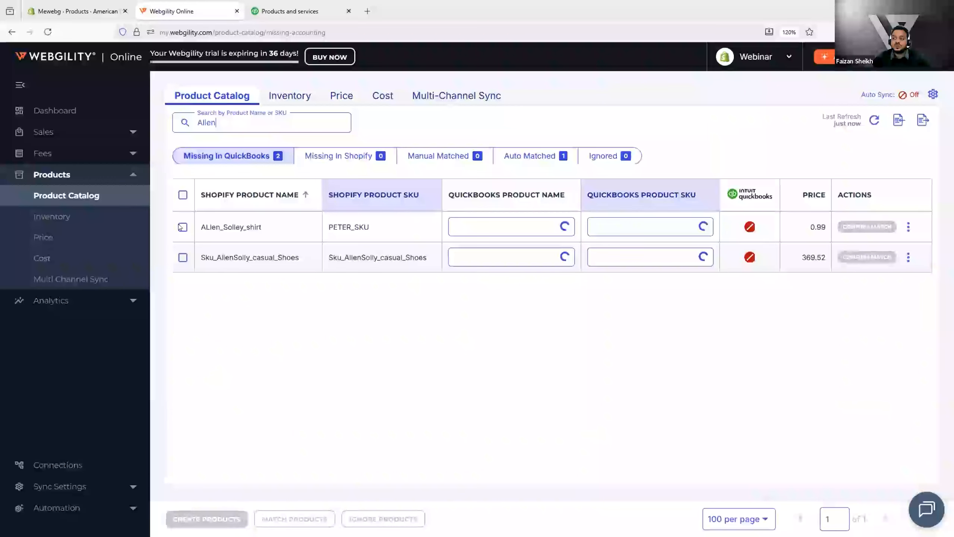
{"action": "left_click", "coordinate": [182, 227]}
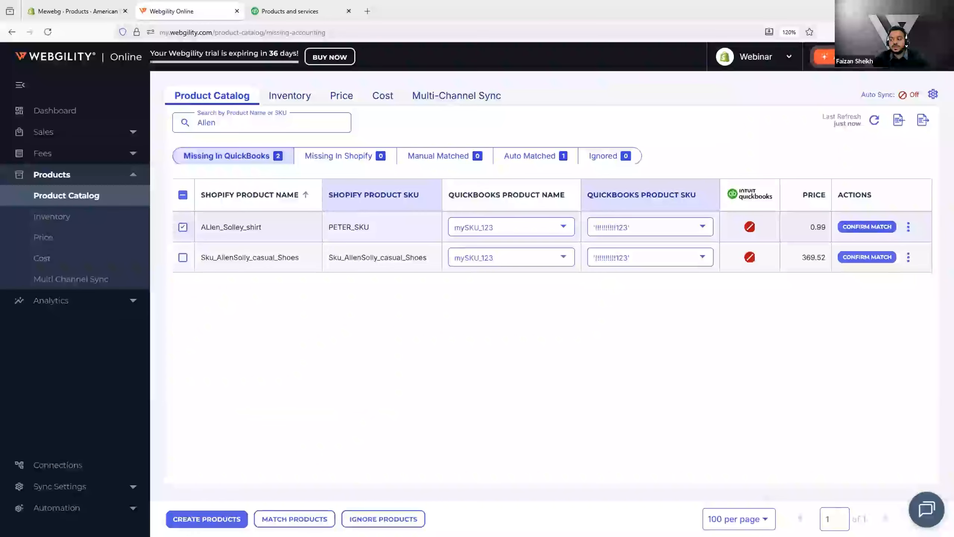
{"action": "left_click", "coordinate": [294, 518]}
{"action": "left_click", "coordinate": [621, 204]}
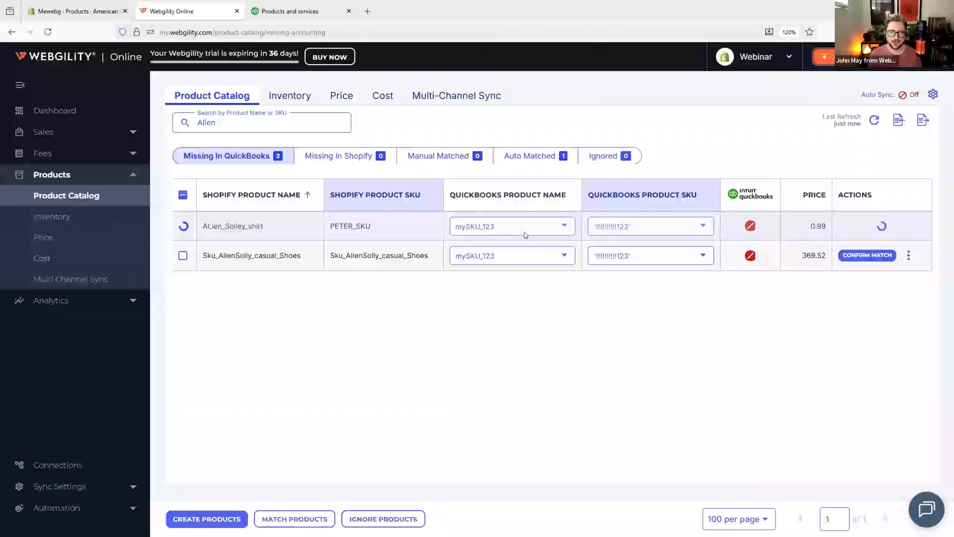
Step: Set the QuickBooks product for Sku_AllenSolly_casual_Shoes to Allen Solley Shirts by searching "Allen"
{"action": "left_click", "coordinate": [562, 227]}
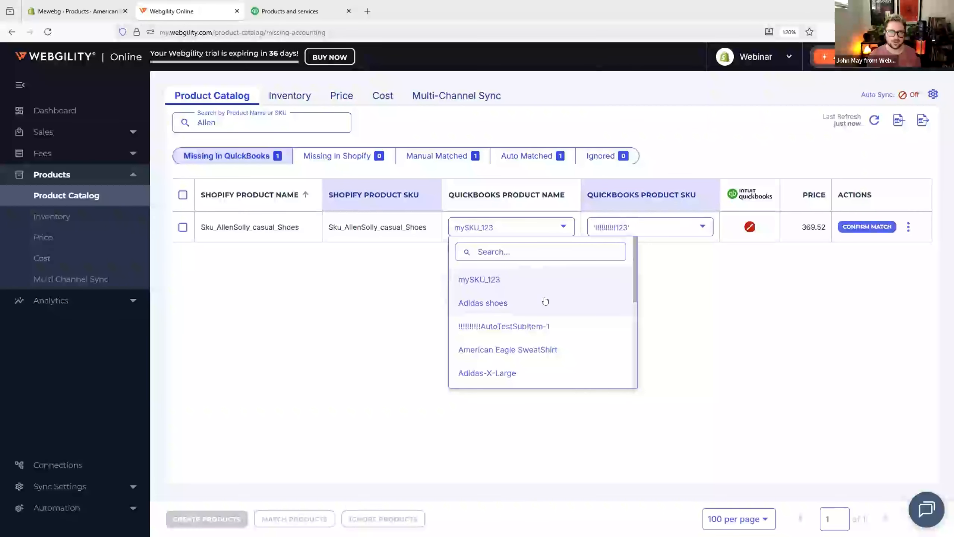
{"action": "left_click", "coordinate": [501, 252]}
{"action": "type", "text": "Al"}
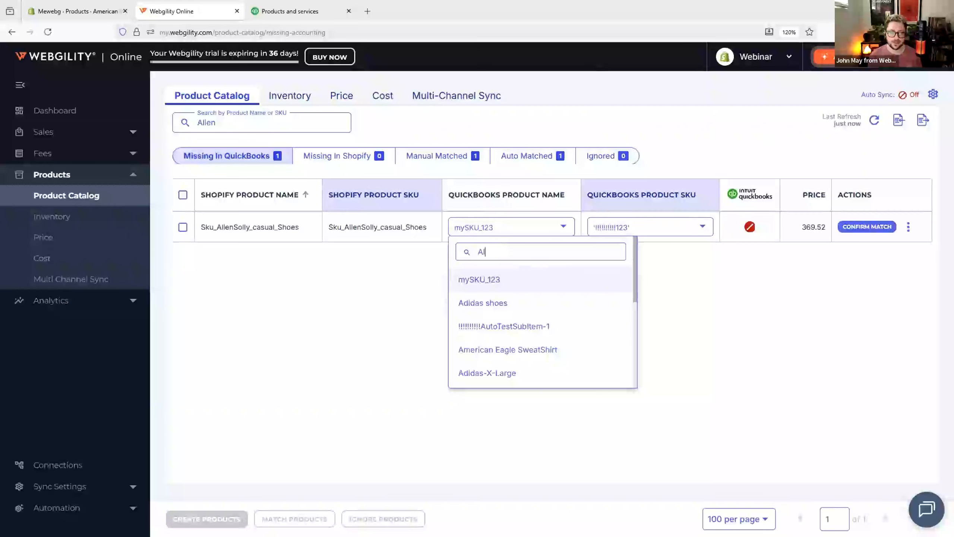
{"action": "type", "text": "len"}
{"action": "left_click", "coordinate": [511, 278]}
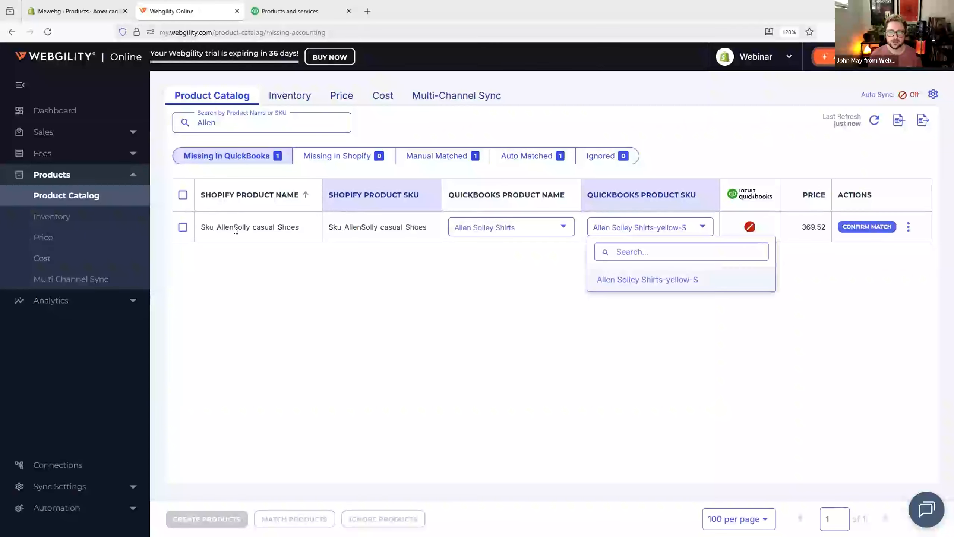
Step: Select the Sku_AllenSolly_casual_Shoes row and match it to Allen Solley Shirts
{"action": "left_click", "coordinate": [182, 194]}
{"action": "left_click", "coordinate": [182, 194]}
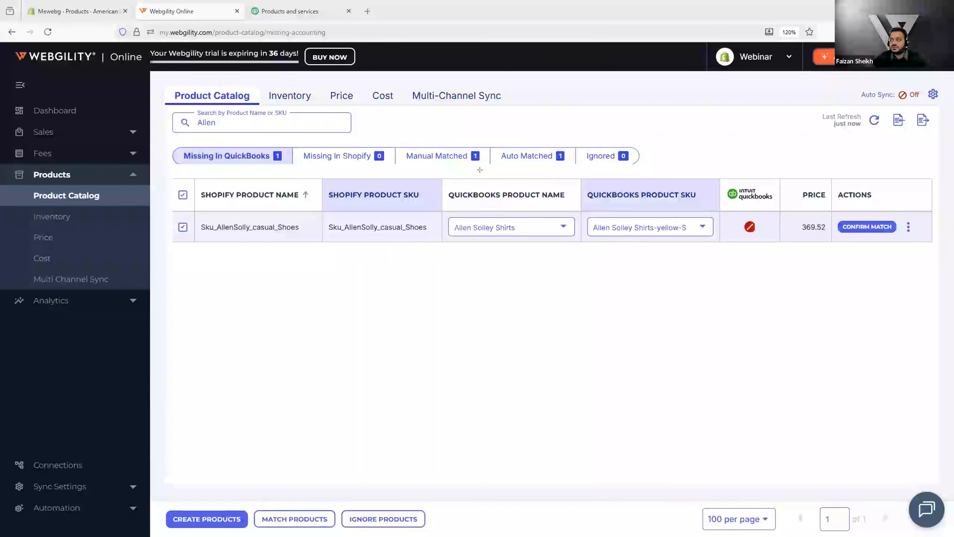
{"action": "left_click_drag", "start_coordinate": [399, 142], "coordinate": [489, 174]}
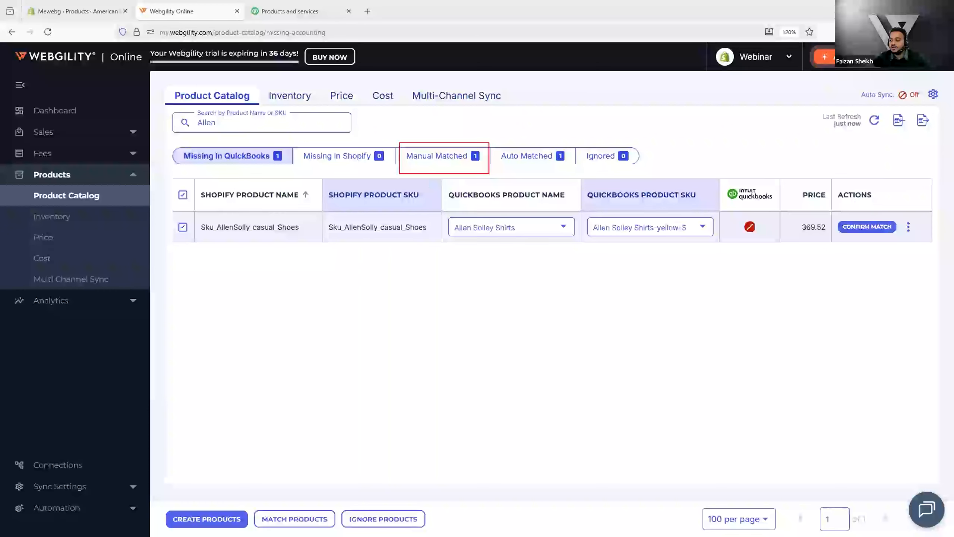
{"action": "left_click", "coordinate": [291, 521]}
{"action": "left_click", "coordinate": [612, 198]}
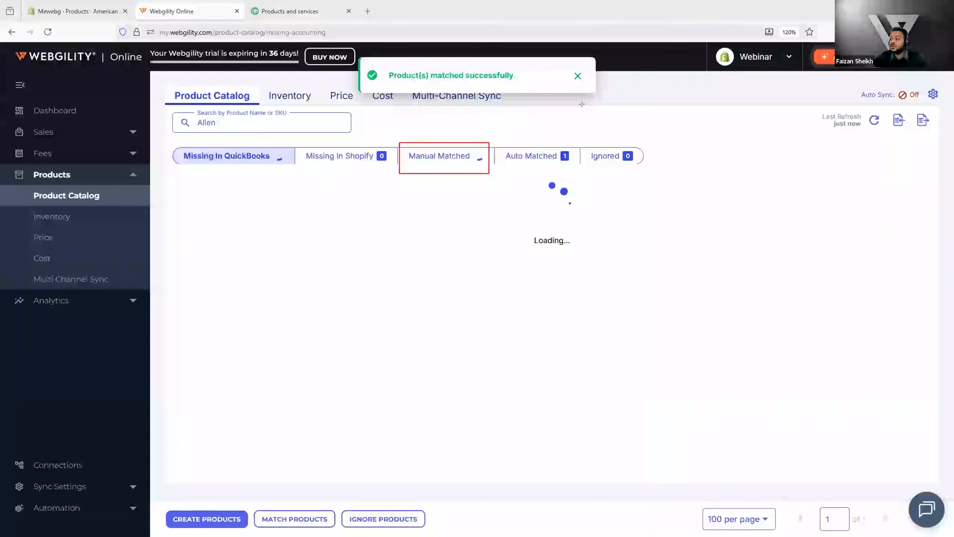
{"action": "left_click_drag", "start_coordinate": [585, 108], "coordinate": [497, 138]}
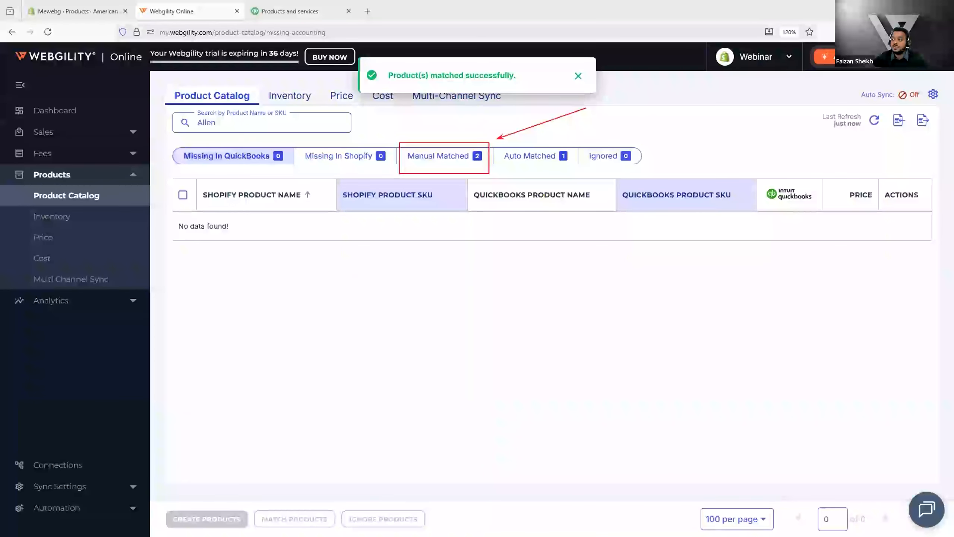
Step: Open the Manual Matched list and clear the search text
{"action": "left_click", "coordinate": [417, 155]}
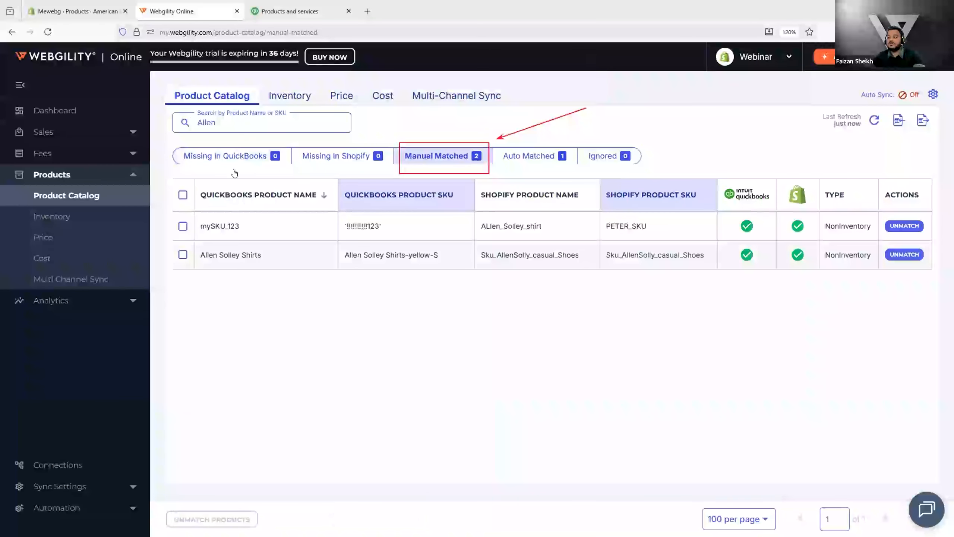
{"action": "key", "text": "BackSpace"}
{"action": "key", "text": "BackSpace"}
{"action": "key", "text": "BackSpace"}
{"action": "key", "text": "BackSpace"}
{"action": "key", "text": "BackSpace"}
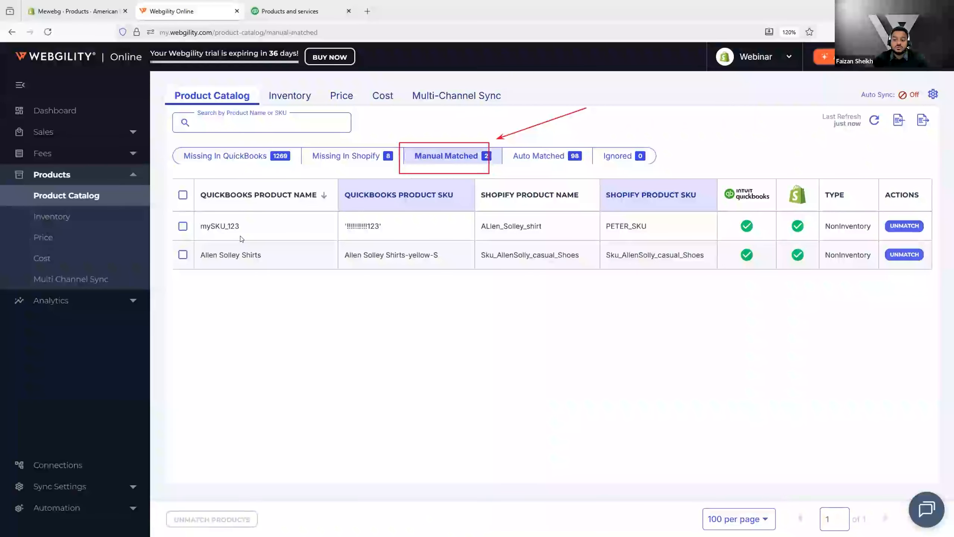
Step: Select all manually matched products and open the Auto Matched list to compare QuickBooks and Shopify SKUs
{"action": "left_click", "coordinate": [182, 194]}
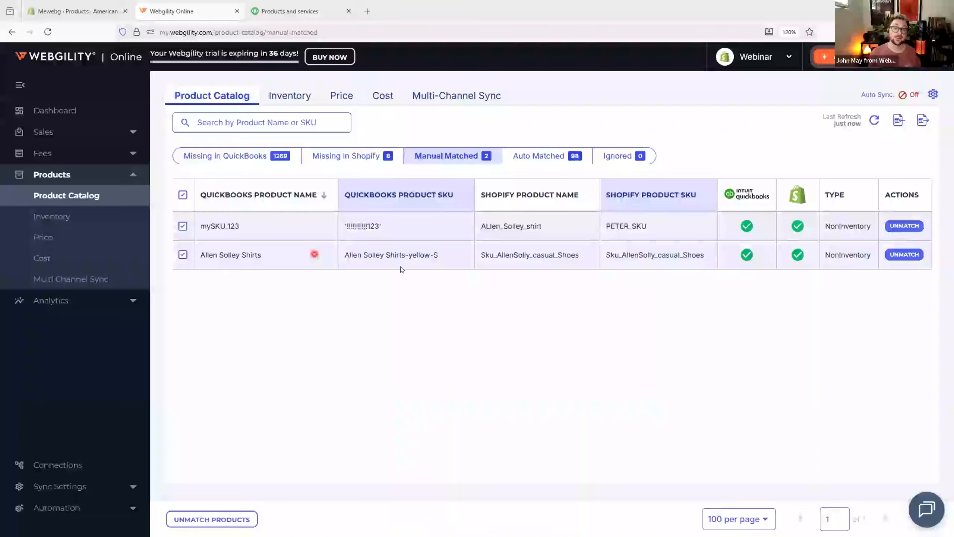
{"action": "left_click", "coordinate": [537, 160]}
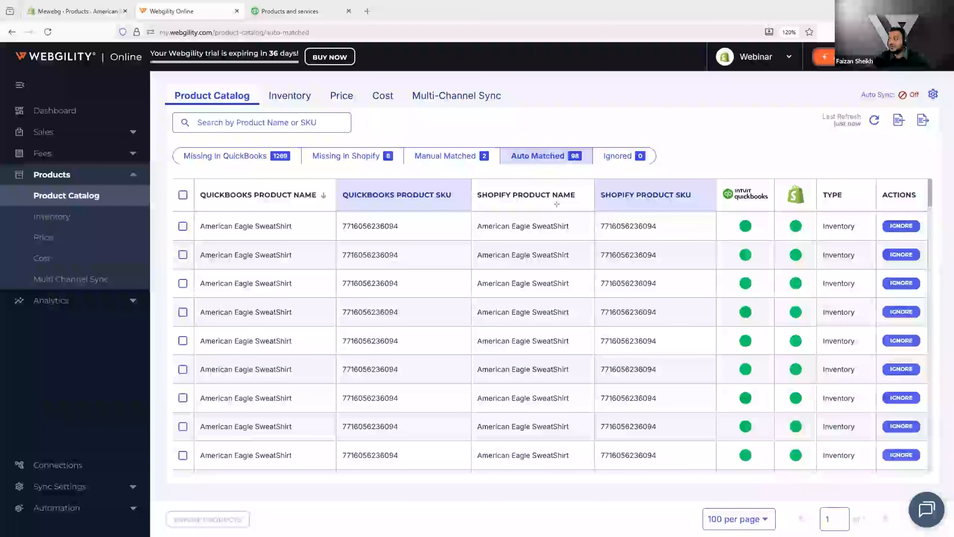
{"action": "left_click_drag", "start_coordinate": [594, 181], "coordinate": [692, 466]}
{"action": "mouse_move", "coordinate": [333, 175]}
{"action": "left_mouse_down"}
{"action": "mouse_move", "coordinate": [441, 417]}
{"action": "mouse_move", "coordinate": [482, 472]}
{"action": "left_mouse_up"}
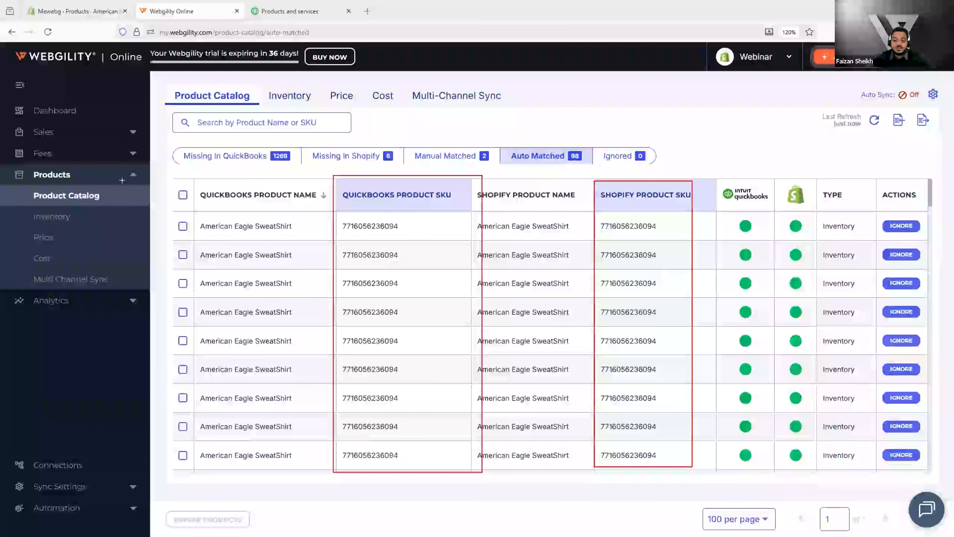
{"action": "key", "text": "Escape"}
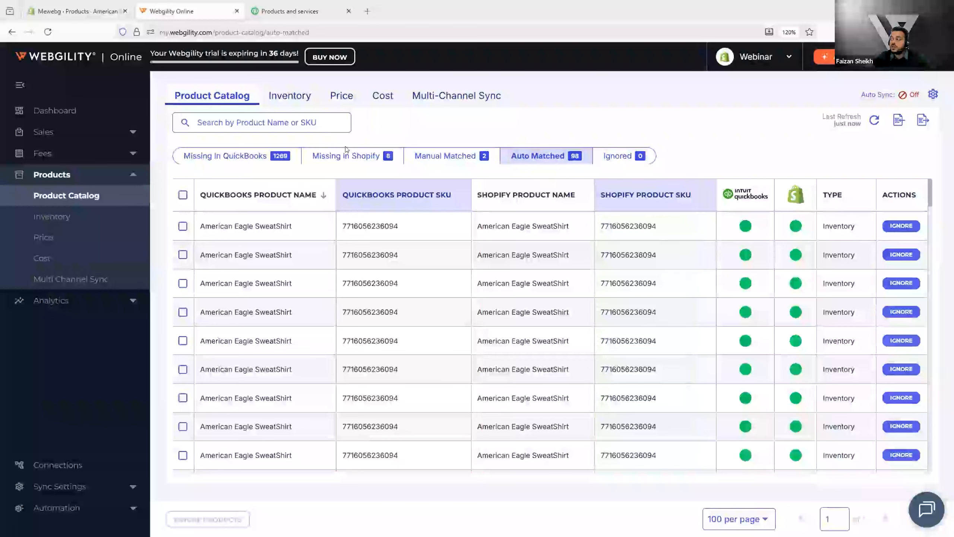
Step: Select the first two products in the Missing In QuickBooks list and ignore them
{"action": "left_click", "coordinate": [266, 158]}
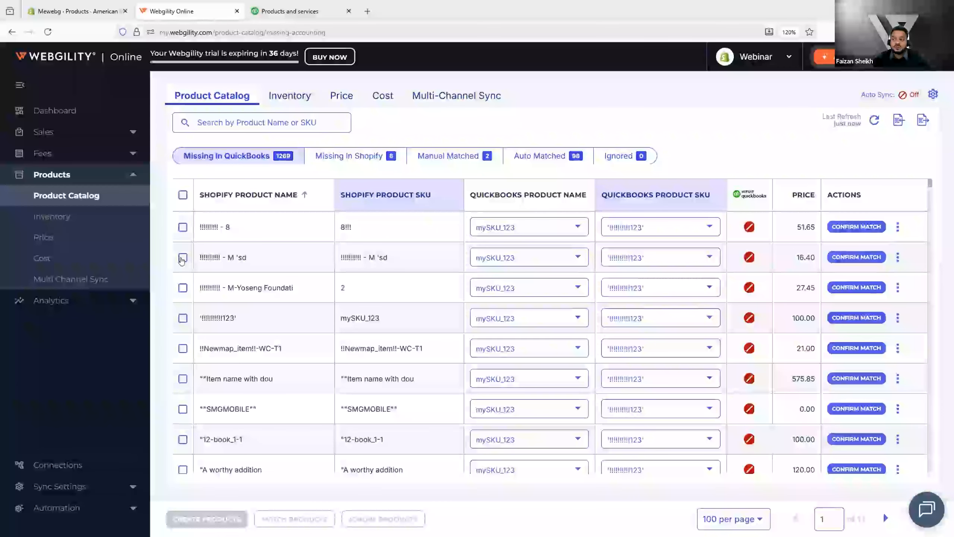
{"action": "left_click", "coordinate": [183, 227]}
{"action": "left_click", "coordinate": [182, 259]}
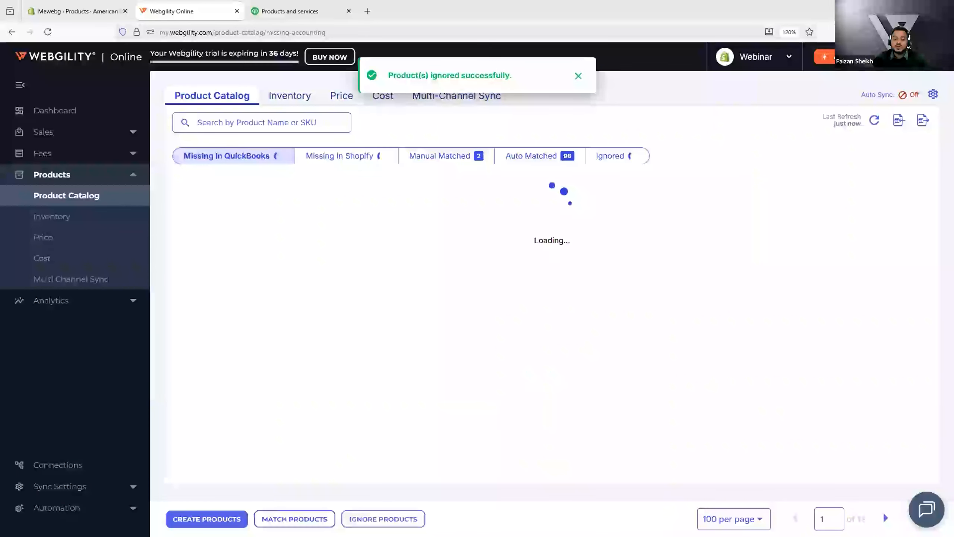
Step: Review the Missing In Shopify list, then reopen the Missing In QuickBooks list and dismiss the notification
{"action": "mouse_move", "coordinate": [297, 143]}
{"action": "left_mouse_down"}
{"action": "mouse_move", "coordinate": [326, 166]}
{"action": "mouse_move", "coordinate": [398, 170]}
{"action": "left_mouse_up"}
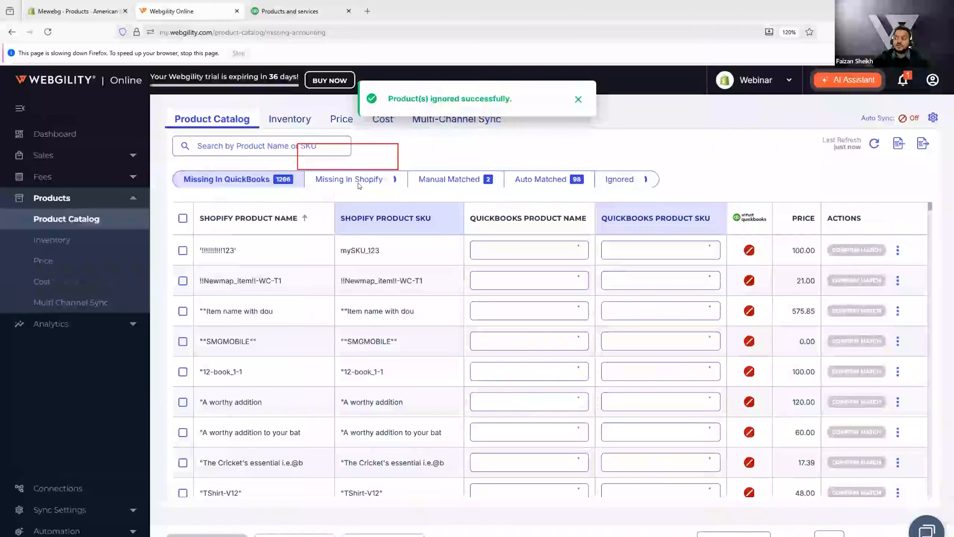
{"action": "scroll", "coordinate": [370, 219], "scroll_direction": "down", "scroll_amount": 3}
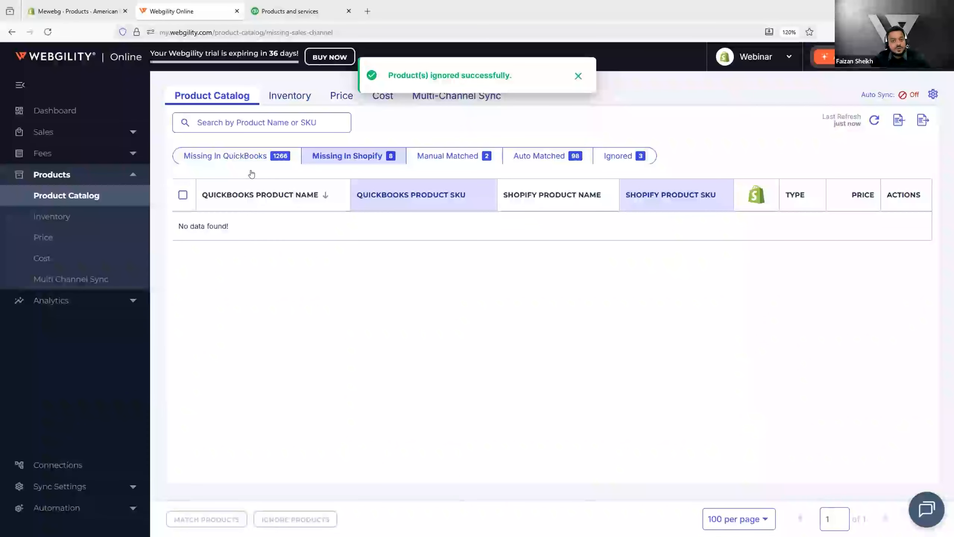
{"action": "left_click", "coordinate": [278, 155]}
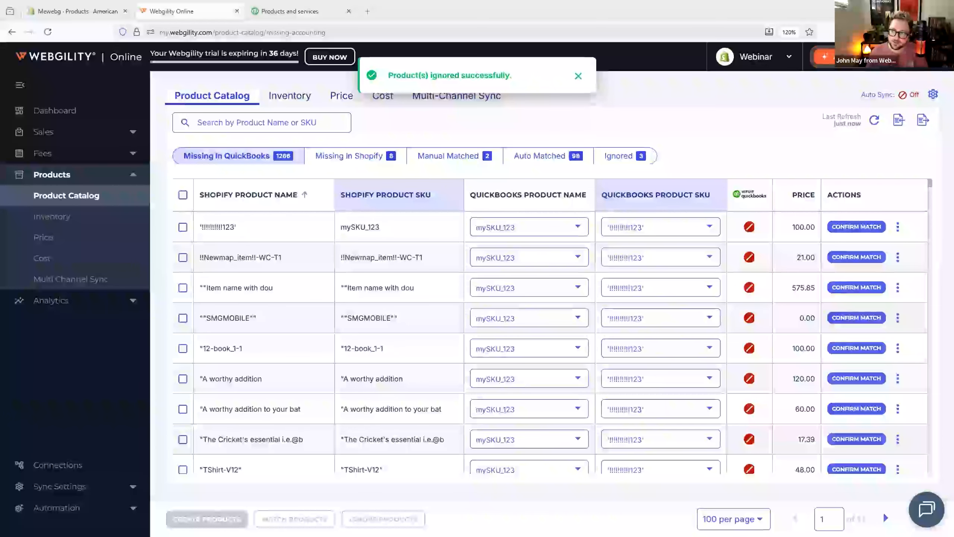
{"action": "left_click", "coordinate": [587, 78]}
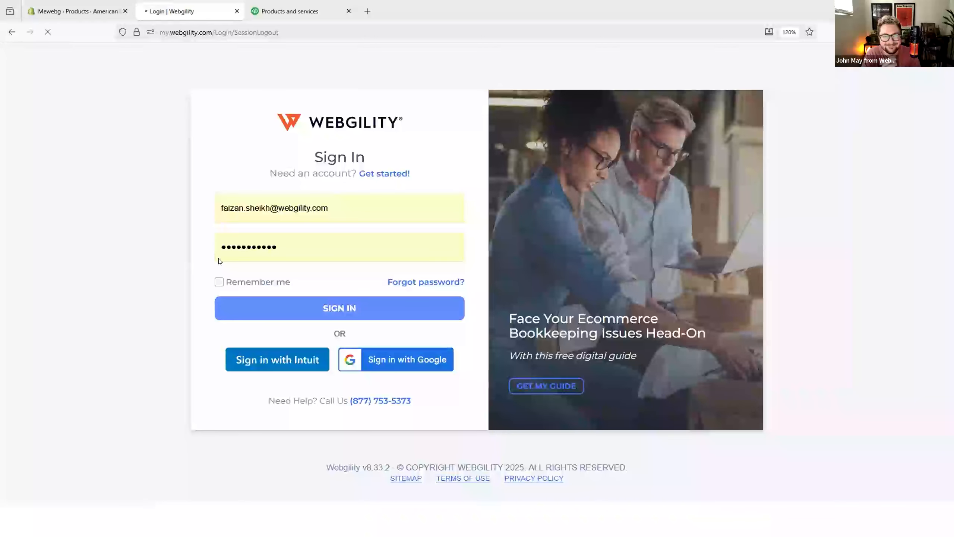
Step: Sign in to Webgility again and open the Inventory sync page under Products
{"action": "left_click", "coordinate": [261, 299]}
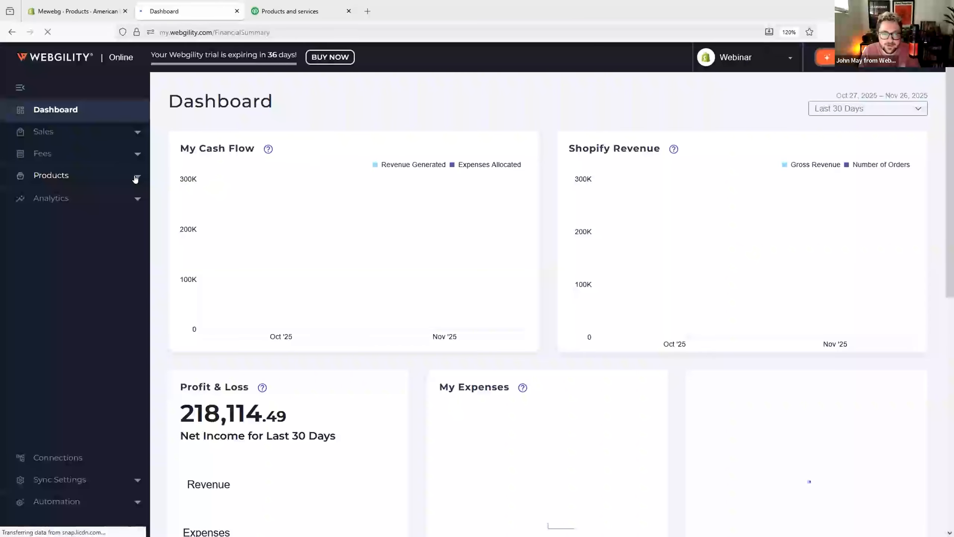
{"action": "left_click", "coordinate": [65, 175]}
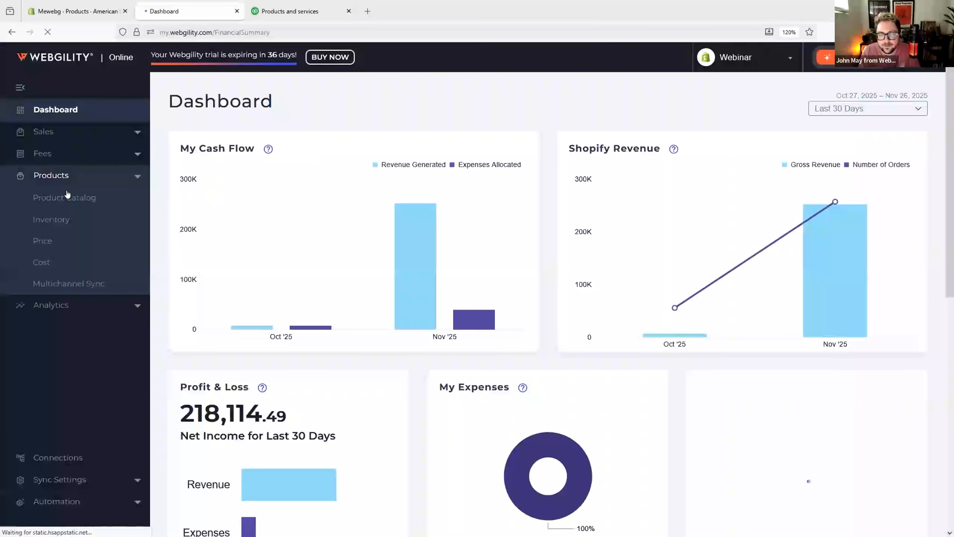
{"action": "left_click", "coordinate": [58, 220]}
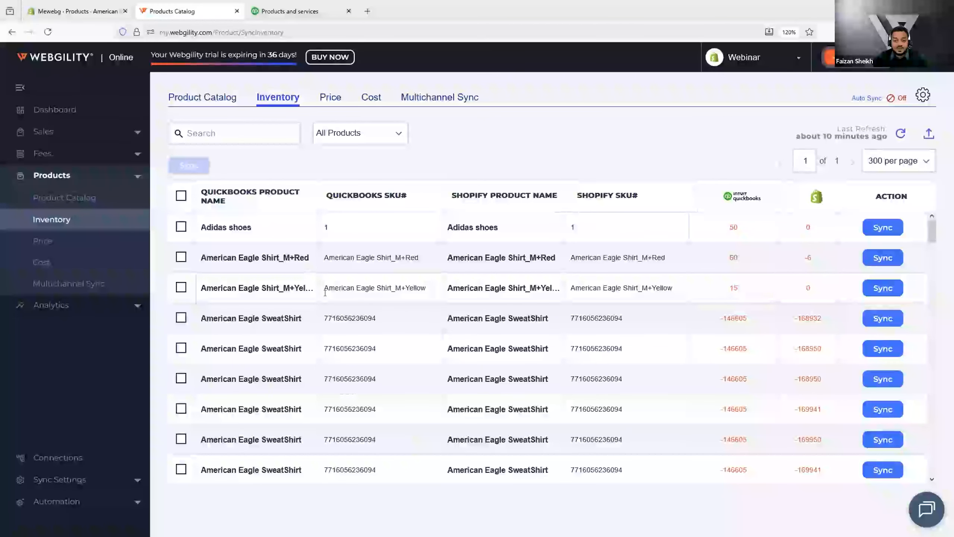
Step: Compare the Adidas shoes QuickBooks and Shopify quantities and select its row
{"action": "double_click", "coordinate": [733, 227]}
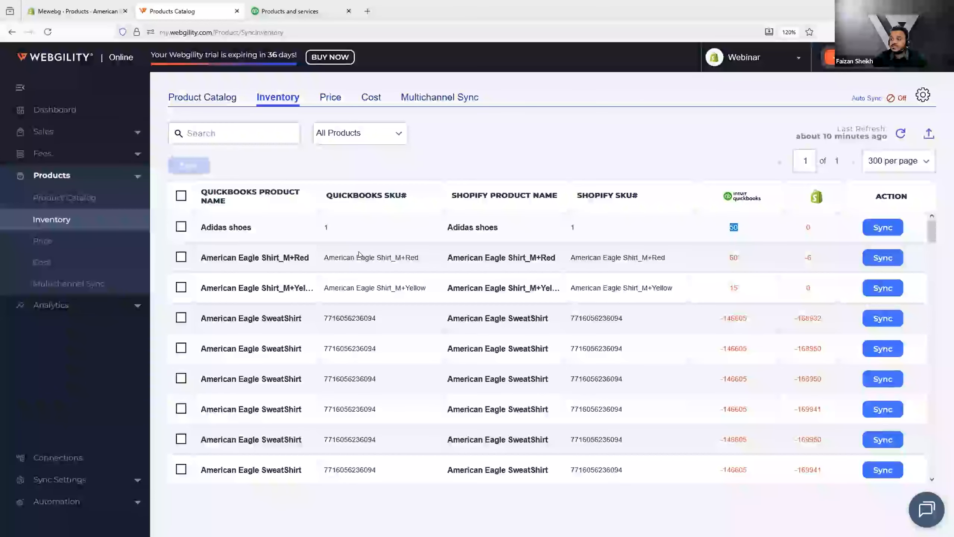
{"action": "left_click", "coordinate": [180, 228]}
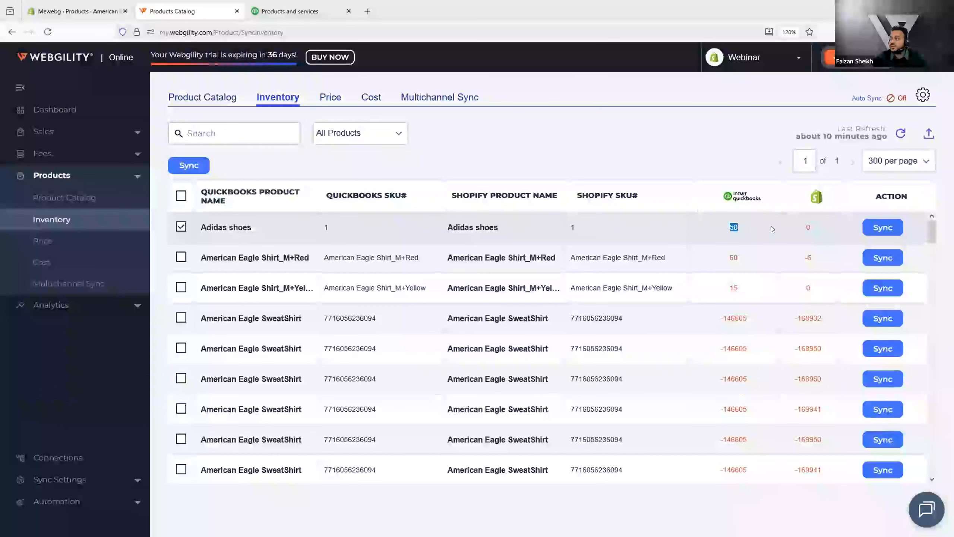
{"action": "left_click", "coordinate": [530, 229]}
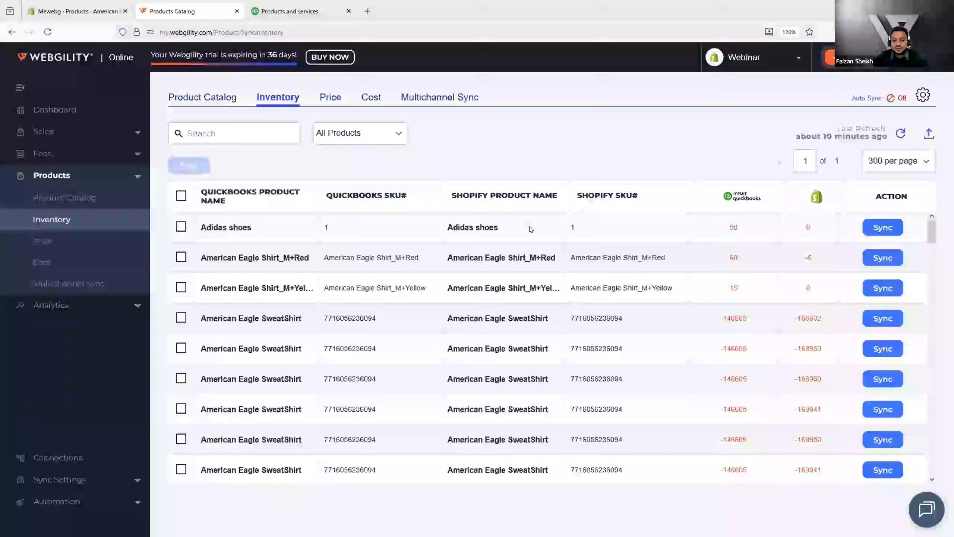
{"action": "double_click", "coordinate": [574, 228]}
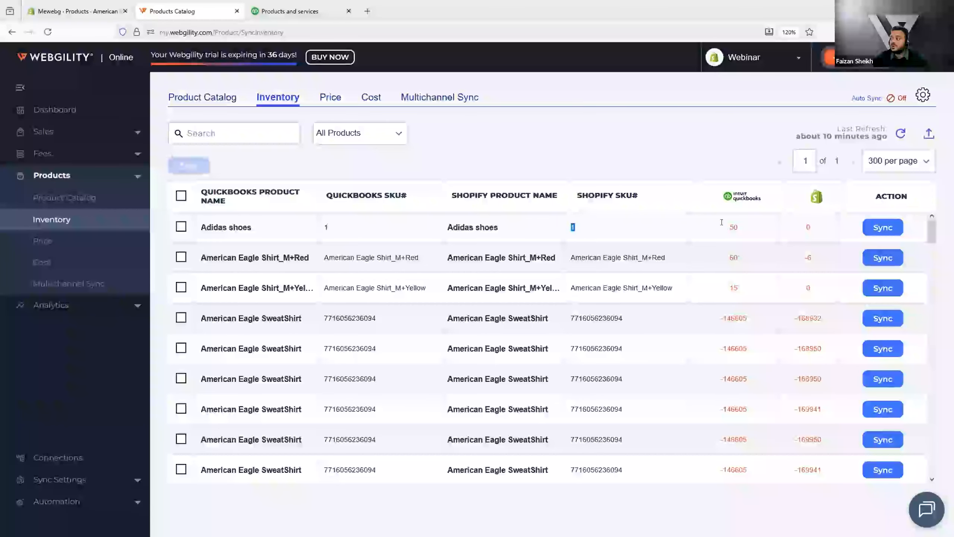
{"action": "double_click", "coordinate": [735, 224]}
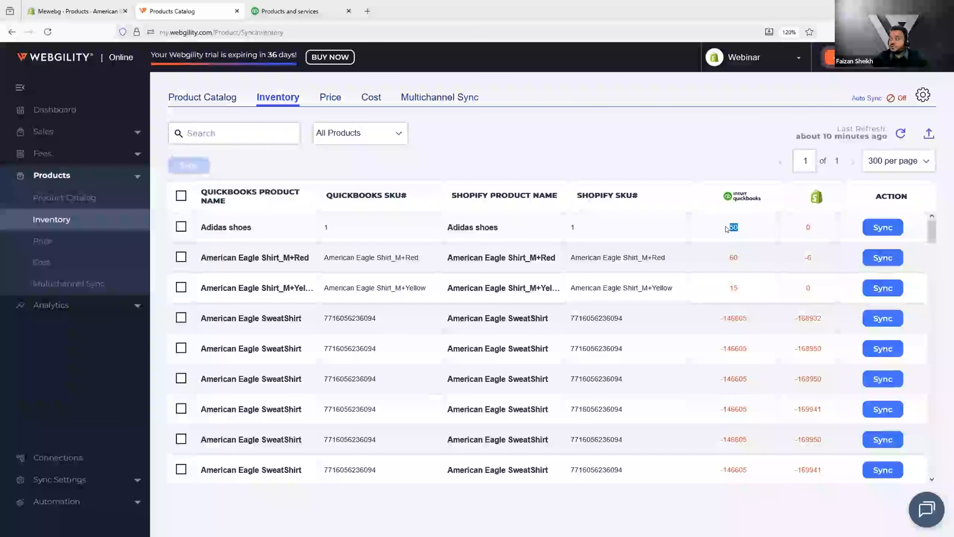
{"action": "left_click", "coordinate": [750, 227]}
{"action": "double_click", "coordinate": [749, 226]}
{"action": "double_click", "coordinate": [809, 226]}
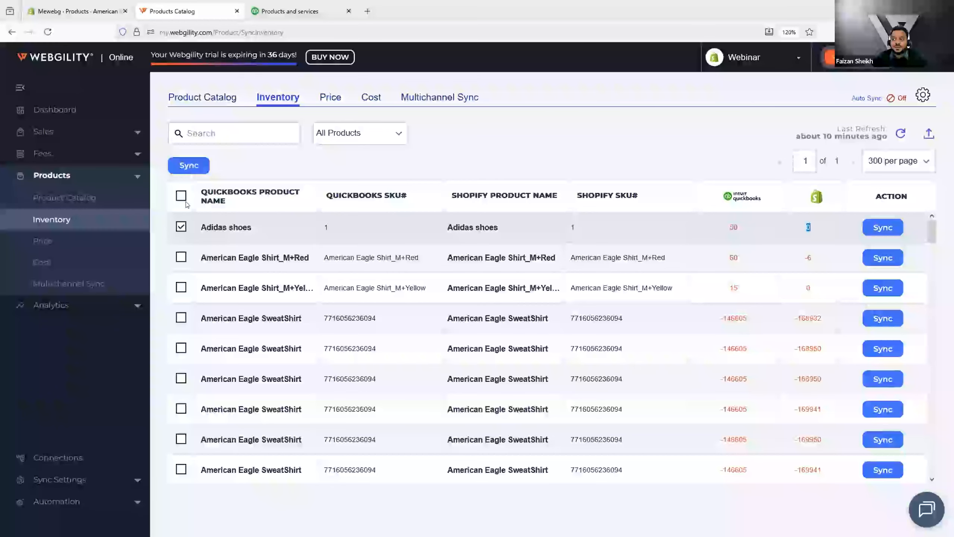
Step: Sync the selected product's inventory from QuickBooks to Store
{"action": "left_click", "coordinate": [186, 167]}
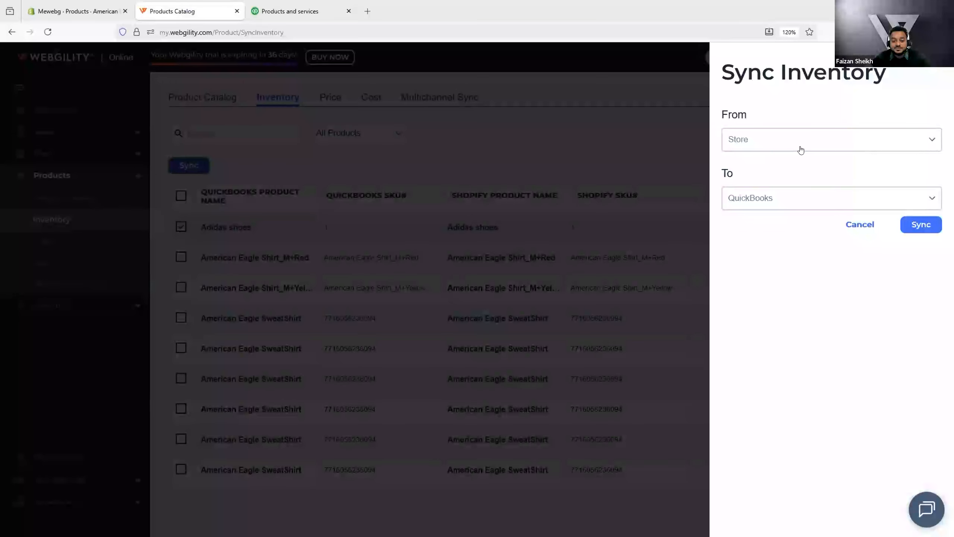
{"action": "left_click", "coordinate": [801, 149]}
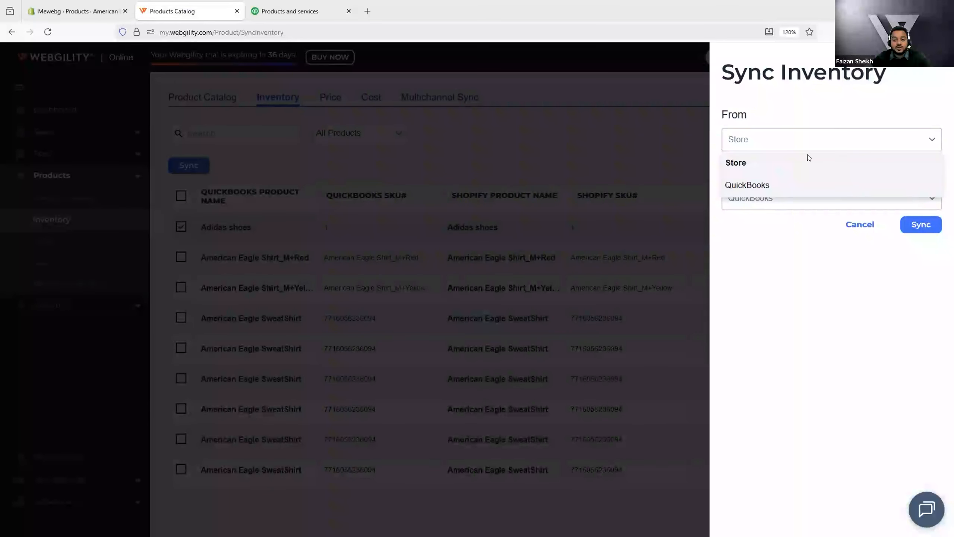
{"action": "left_click", "coordinate": [807, 185]}
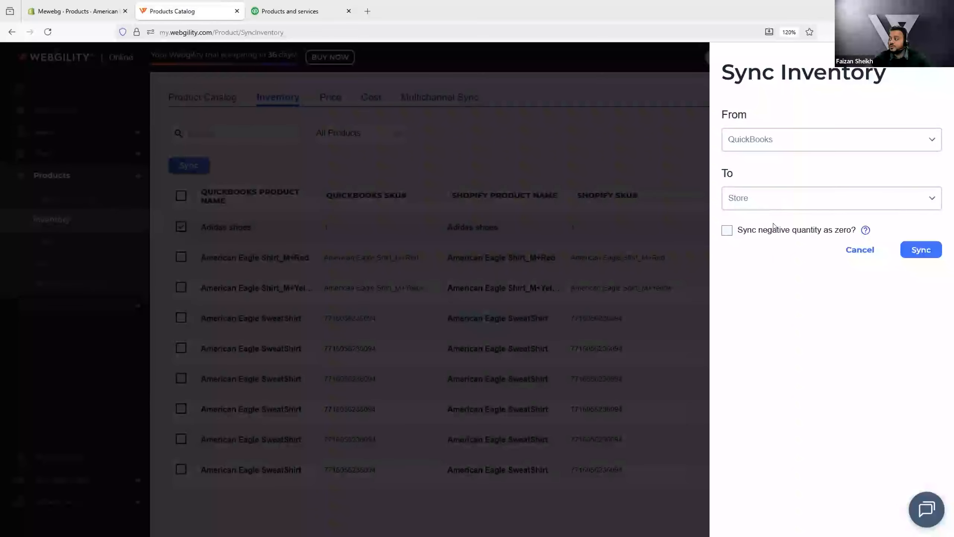
{"action": "left_click", "coordinate": [774, 205]}
{"action": "left_click", "coordinate": [892, 230]}
{"action": "left_click", "coordinate": [812, 136]}
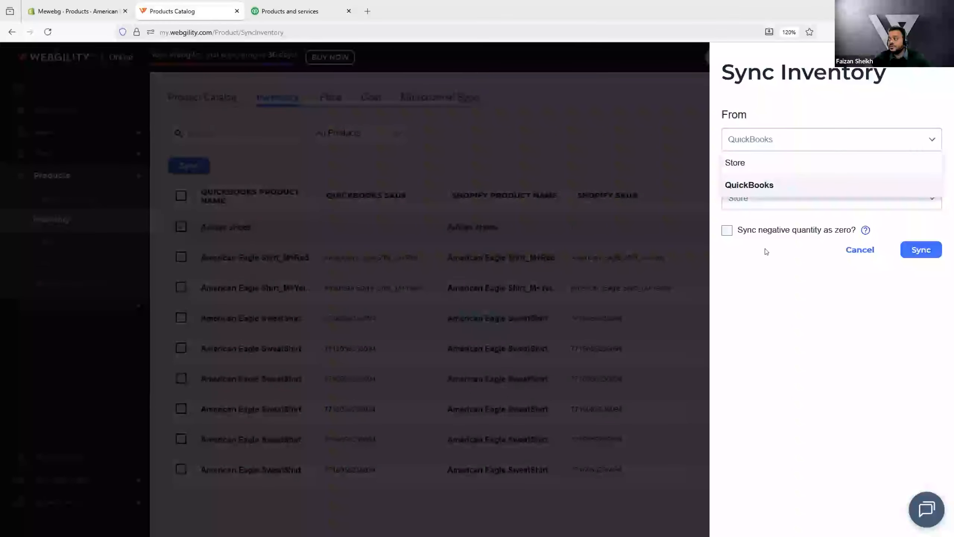
{"action": "left_click", "coordinate": [926, 273]}
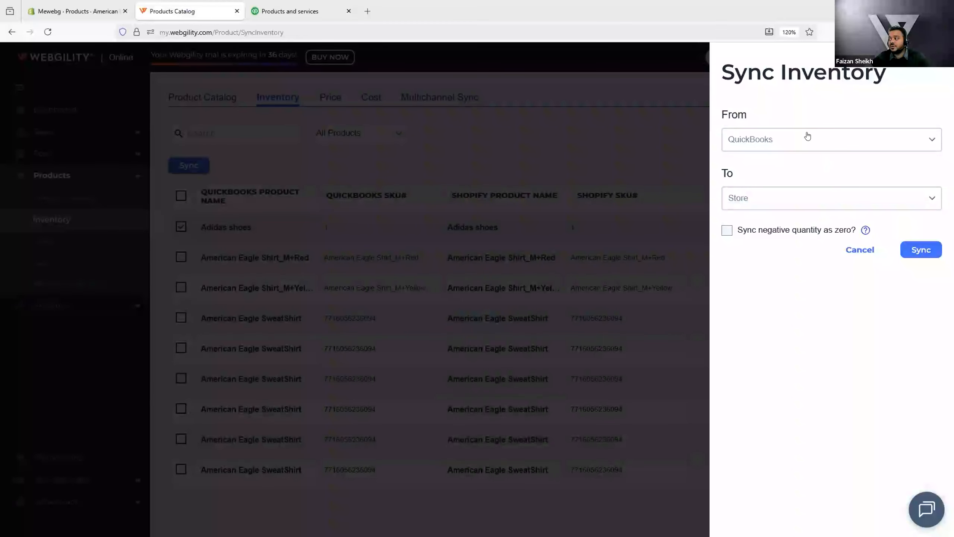
{"action": "left_click", "coordinate": [925, 251]}
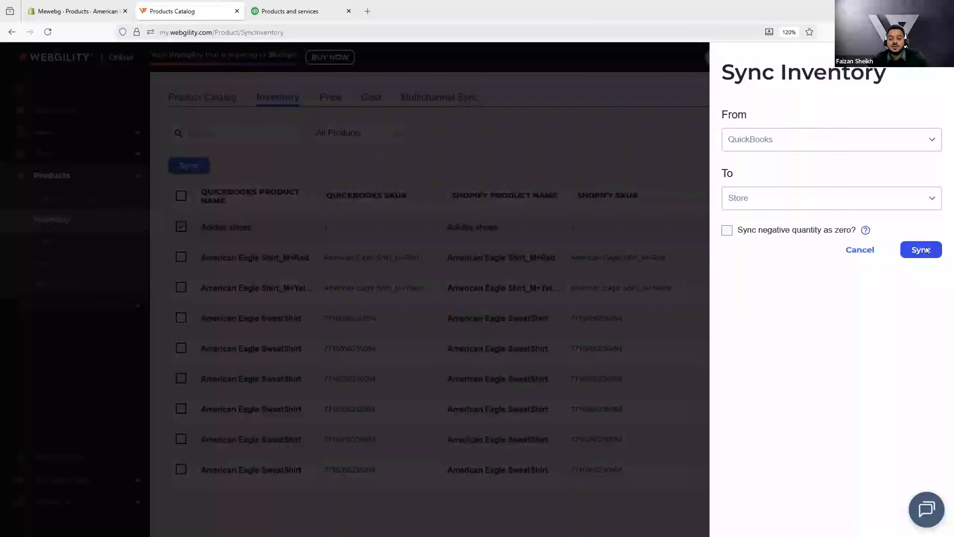
{"action": "left_click", "coordinate": [926, 250]}
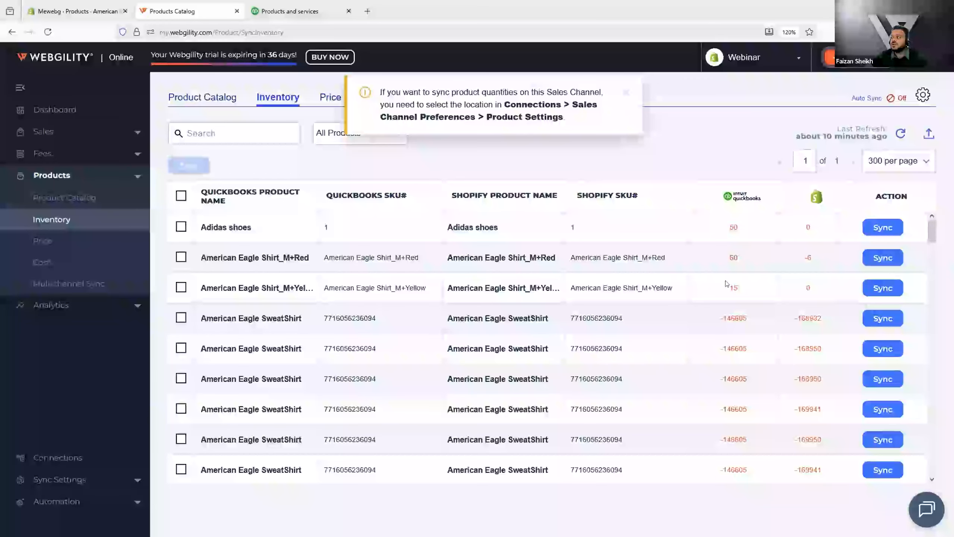
{"action": "double_click", "coordinate": [808, 227]}
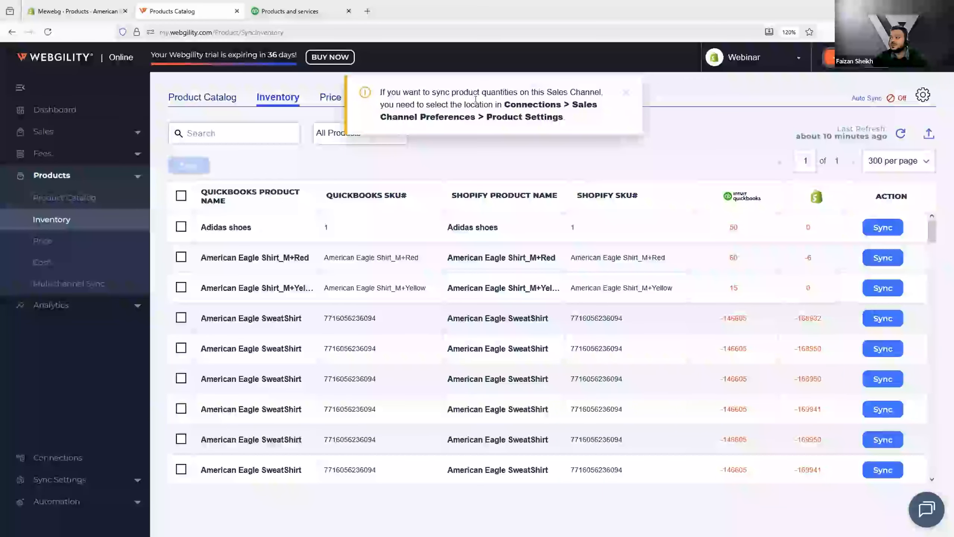
{"action": "left_click_drag", "start_coordinate": [564, 117], "coordinate": [504, 105]}
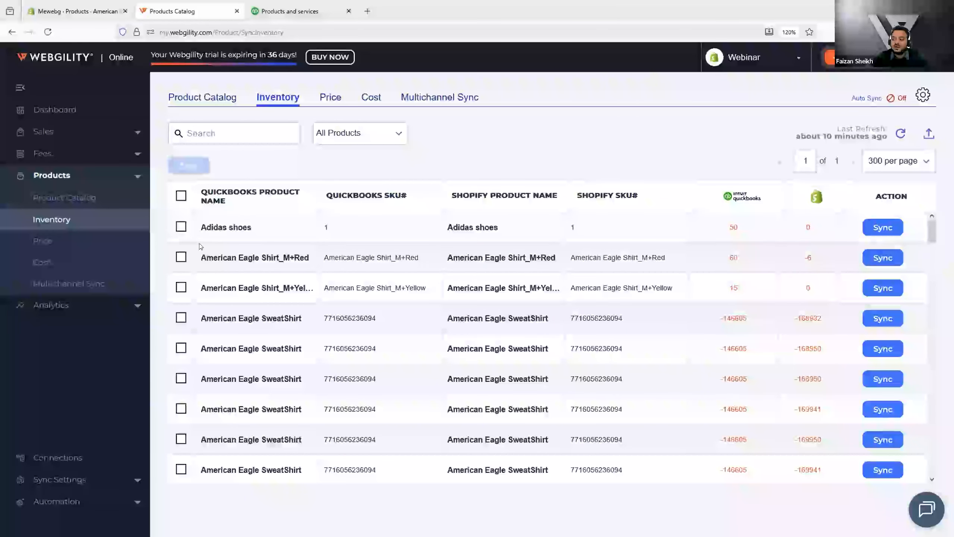
{"action": "left_click", "coordinate": [181, 196]}
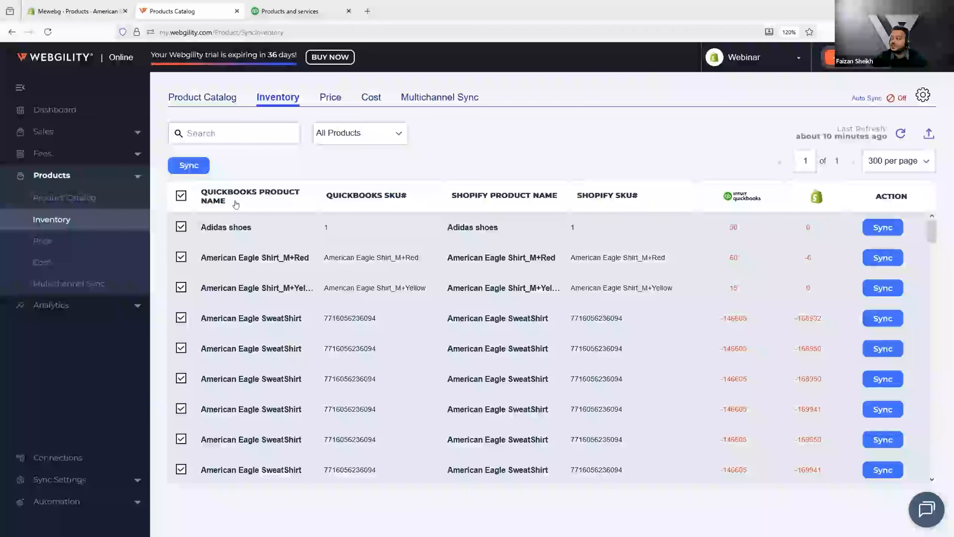
{"action": "left_click", "coordinate": [184, 169]}
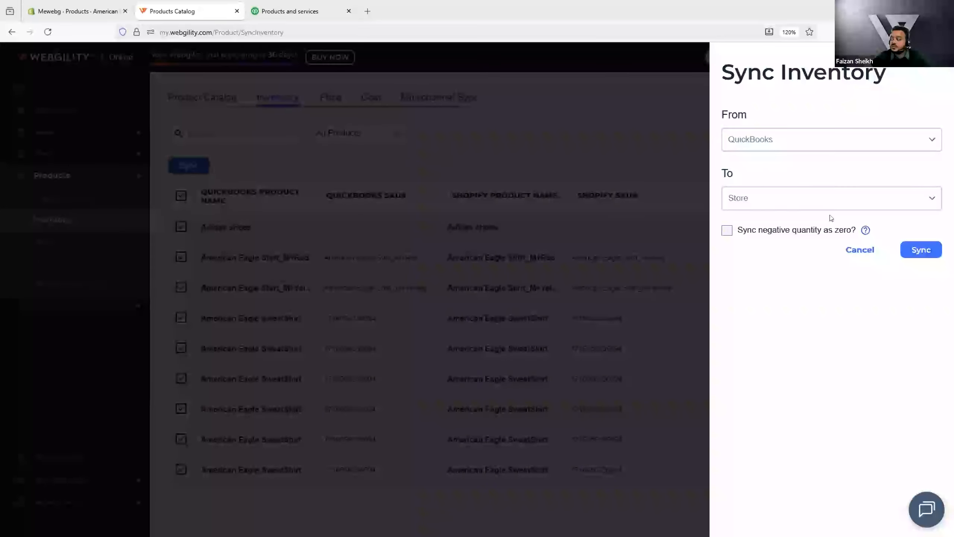
{"action": "left_click", "coordinate": [559, 291]}
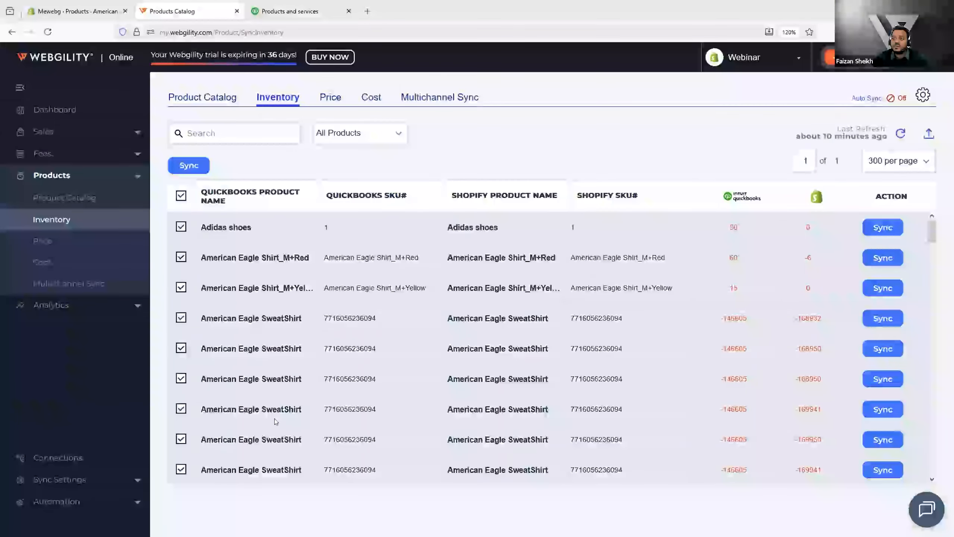
Step: Open the Price and Cost sync pages to compare QuickBooks and Shopify values
{"action": "left_click", "coordinate": [43, 241]}
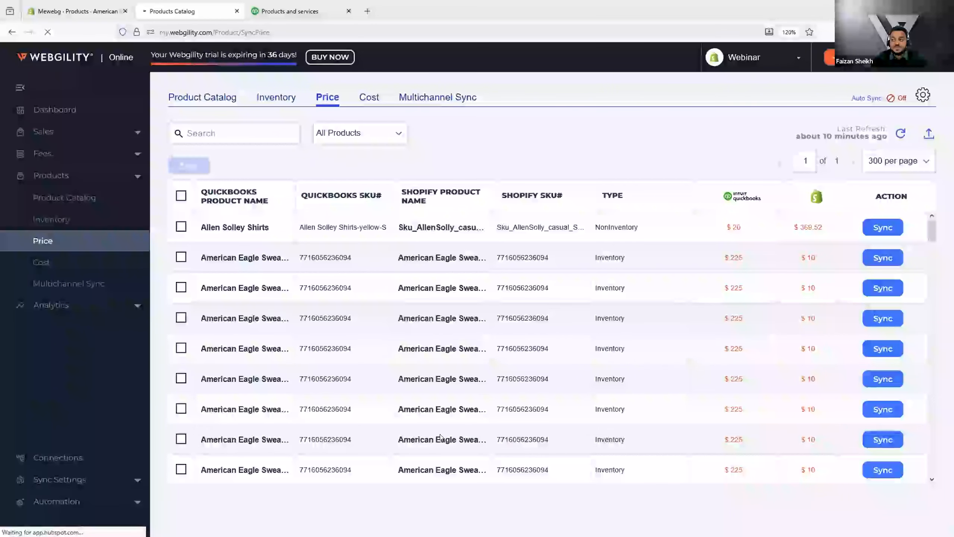
{"action": "left_click", "coordinate": [64, 265]}
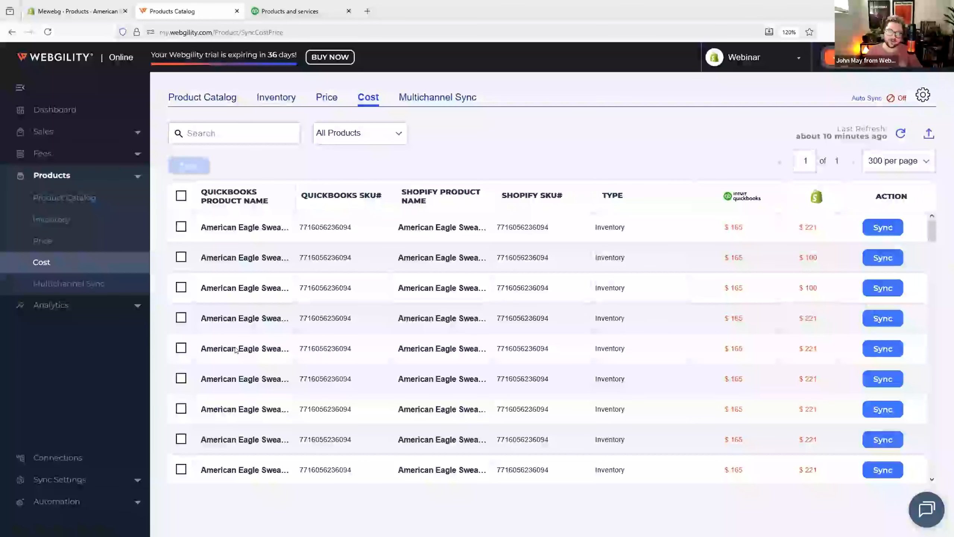
{"action": "left_click", "coordinate": [181, 195]}
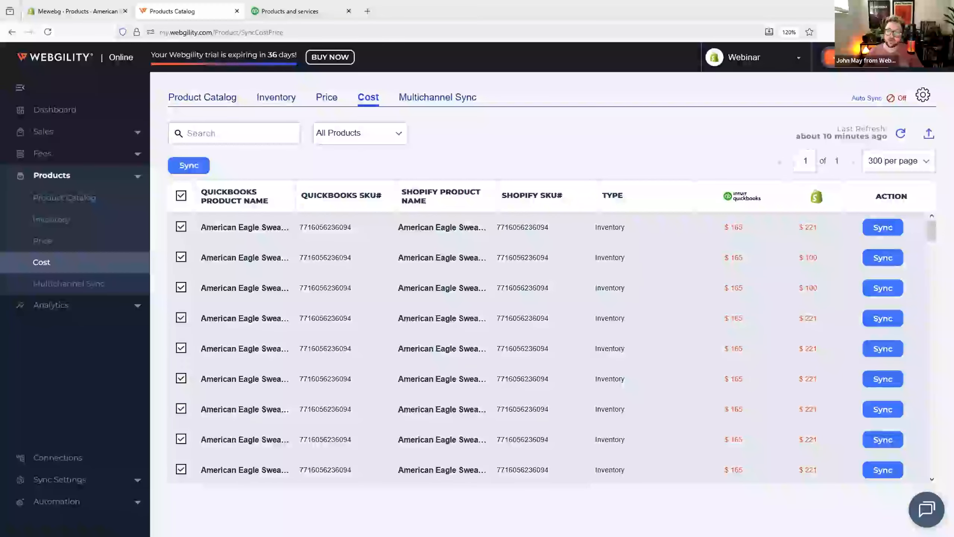
{"action": "left_click", "coordinate": [181, 196]}
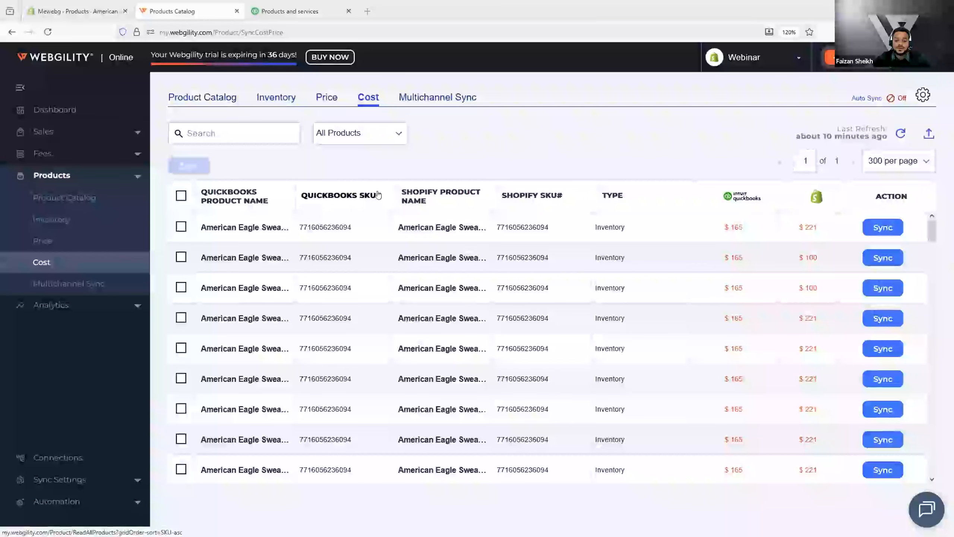
Step: Open the Multichannel Sync page and set the non-master channel to Amazon
{"action": "left_click", "coordinate": [428, 98]}
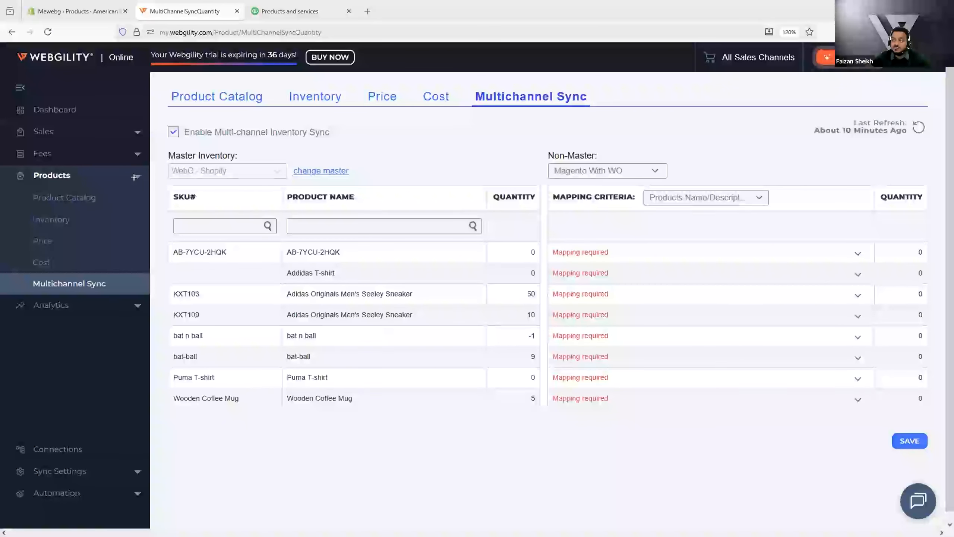
{"action": "left_click_drag", "start_coordinate": [160, 150], "coordinate": [294, 184]}
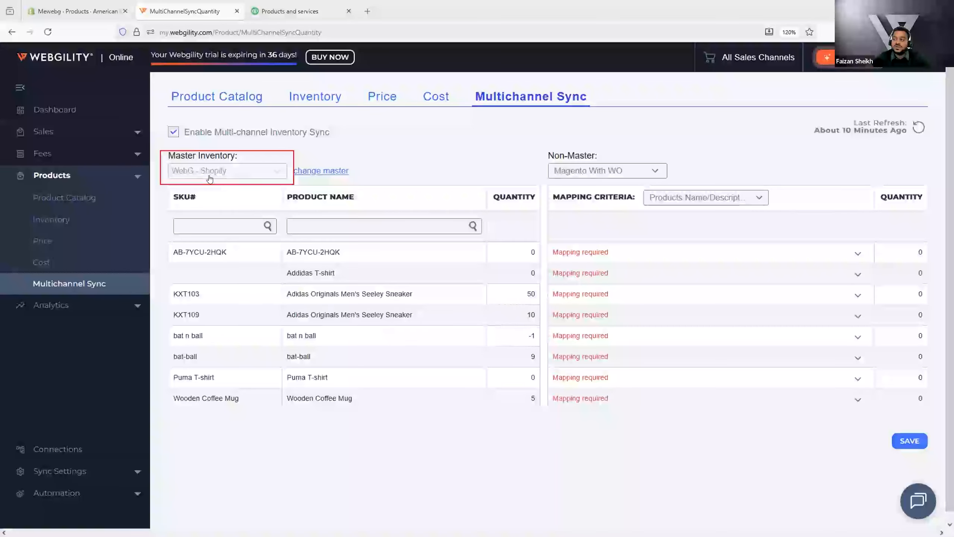
{"action": "left_click", "coordinate": [641, 169]}
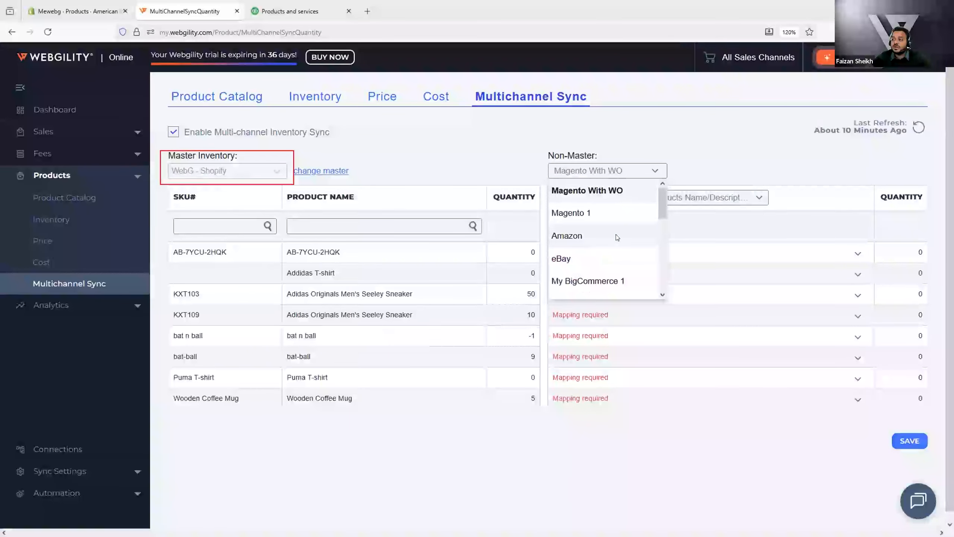
{"action": "left_click", "coordinate": [615, 234]}
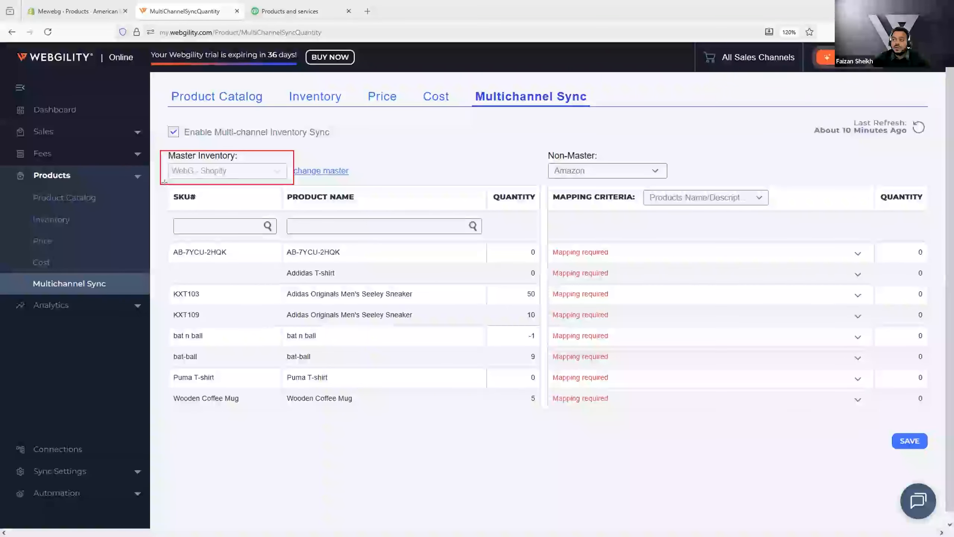
Step: Map the AB-7YCU-2HQK product to Van Gogh's Sunflowers Notebook [Paperback] Van Gogh, Vincent
{"action": "mouse_move", "coordinate": [166, 186]}
{"action": "left_mouse_down"}
{"action": "mouse_move", "coordinate": [259, 266]}
{"action": "mouse_move", "coordinate": [499, 406]}
{"action": "left_mouse_up"}
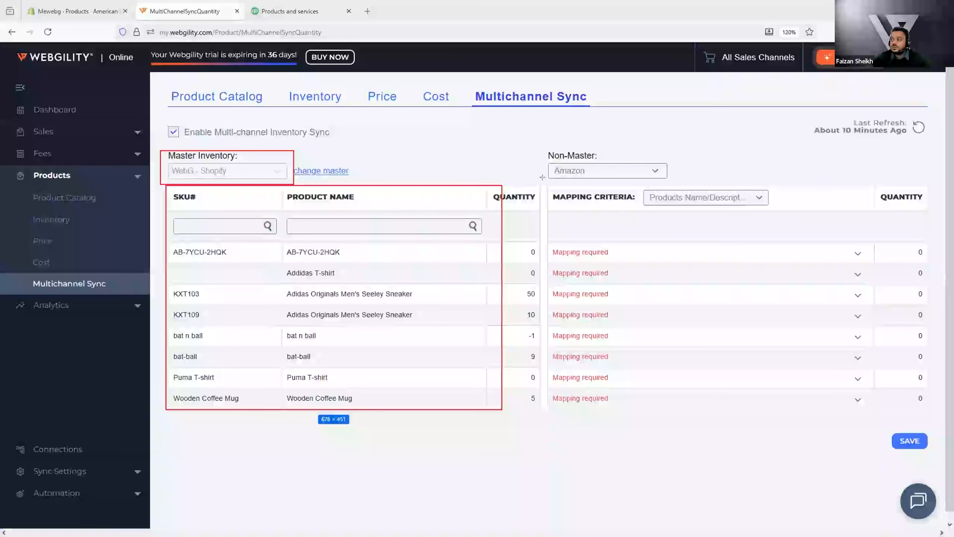
{"action": "mouse_move", "coordinate": [546, 181]}
{"action": "left_mouse_down"}
{"action": "mouse_move", "coordinate": [660, 346]}
{"action": "mouse_move", "coordinate": [933, 402]}
{"action": "left_mouse_up"}
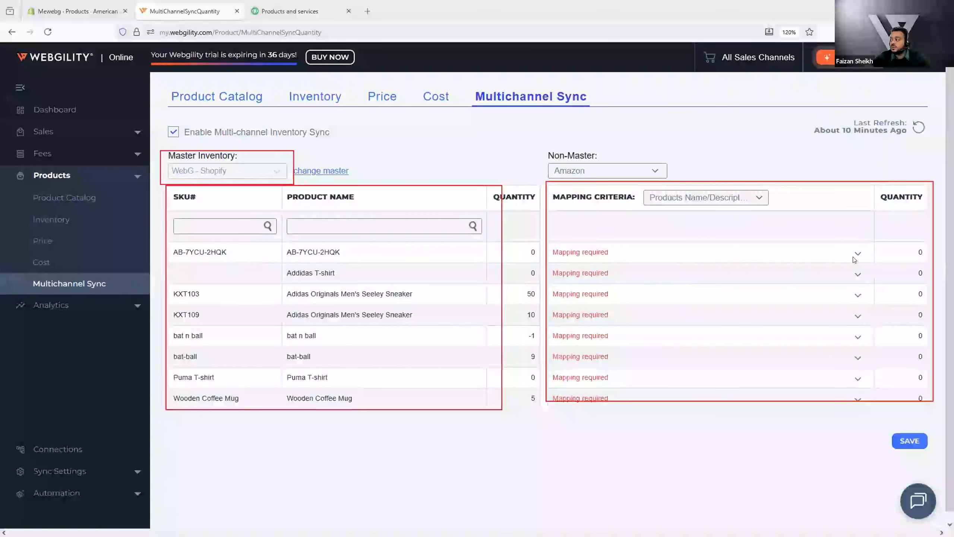
{"action": "left_click", "coordinate": [788, 262]}
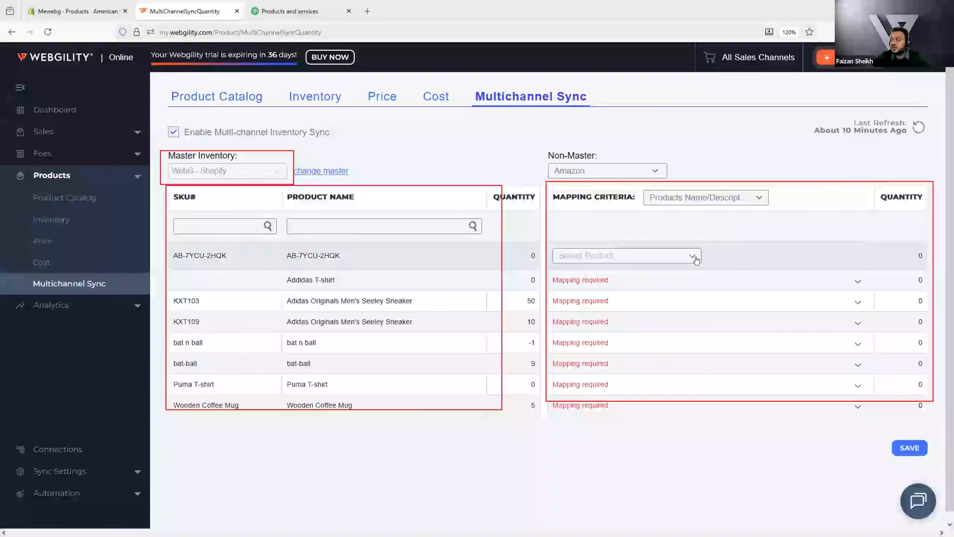
{"action": "left_click", "coordinate": [679, 260]}
{"action": "left_click", "coordinate": [597, 118]}
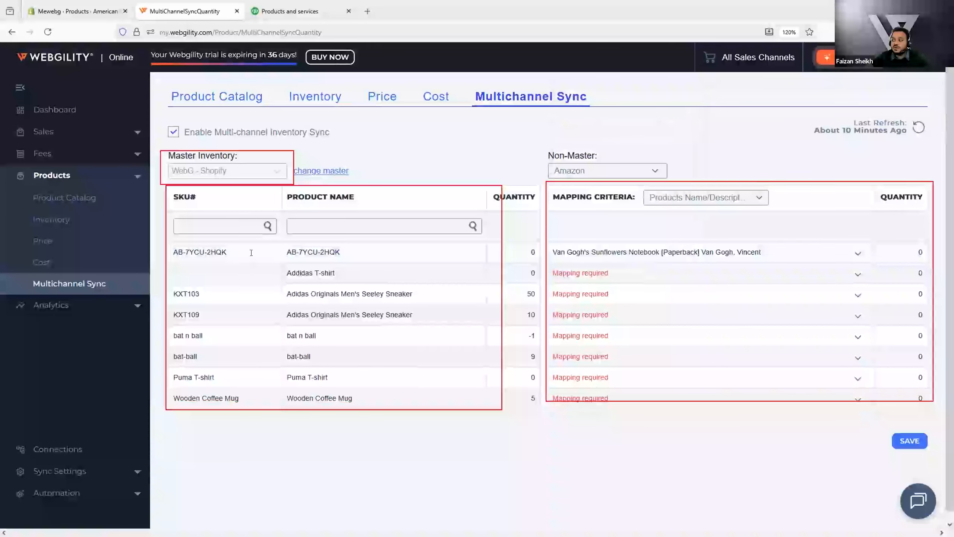
{"action": "triple_click", "coordinate": [283, 251]}
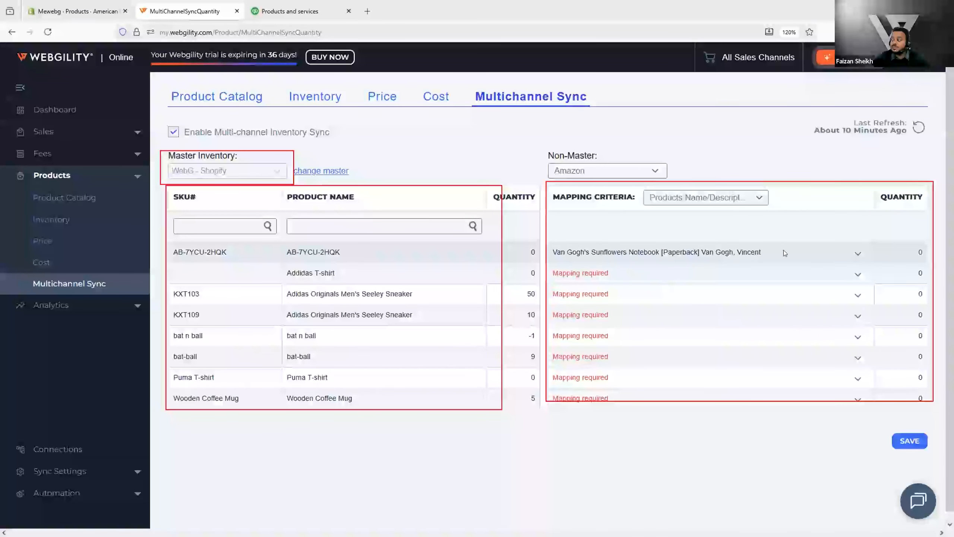
{"action": "triple_click", "coordinate": [544, 262]}
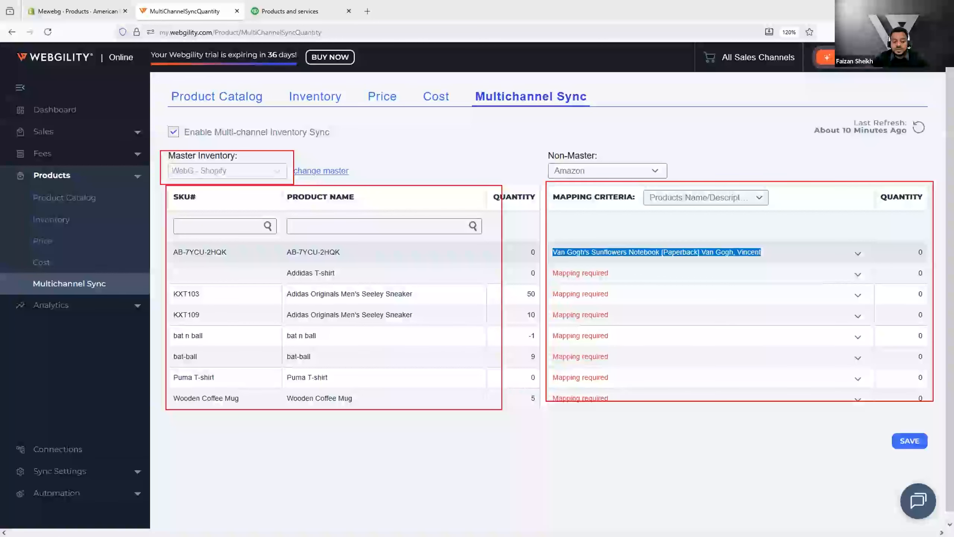
{"action": "key", "text": "Escape"}
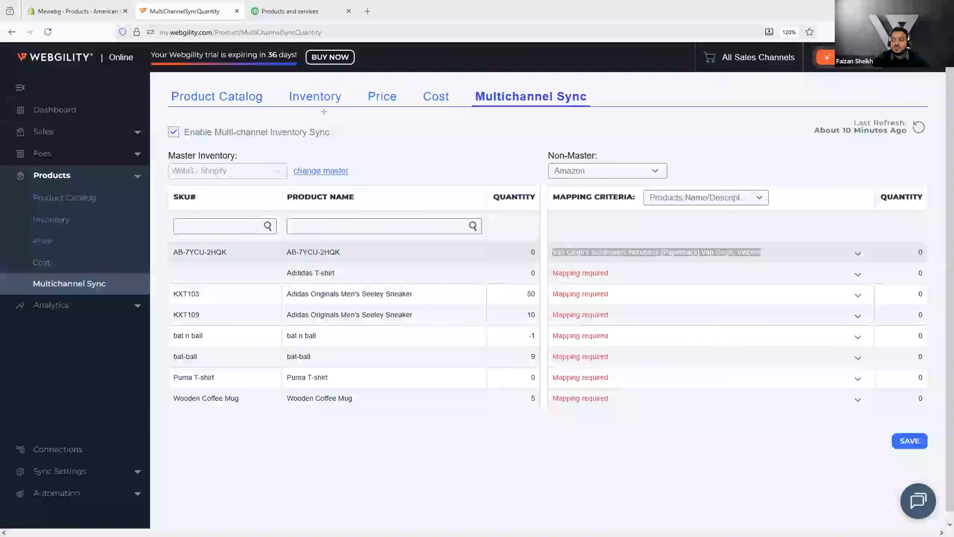
{"action": "left_click_drag", "start_coordinate": [164, 148], "coordinate": [288, 185]}
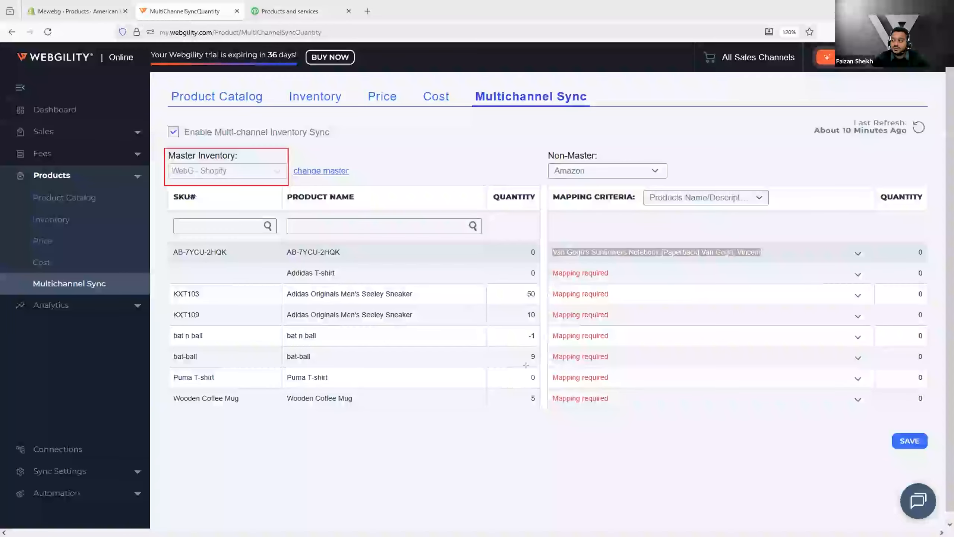
{"action": "left_click_drag", "start_coordinate": [503, 239], "coordinate": [547, 407]}
{"action": "left_click_drag", "start_coordinate": [899, 237], "coordinate": [938, 404]}
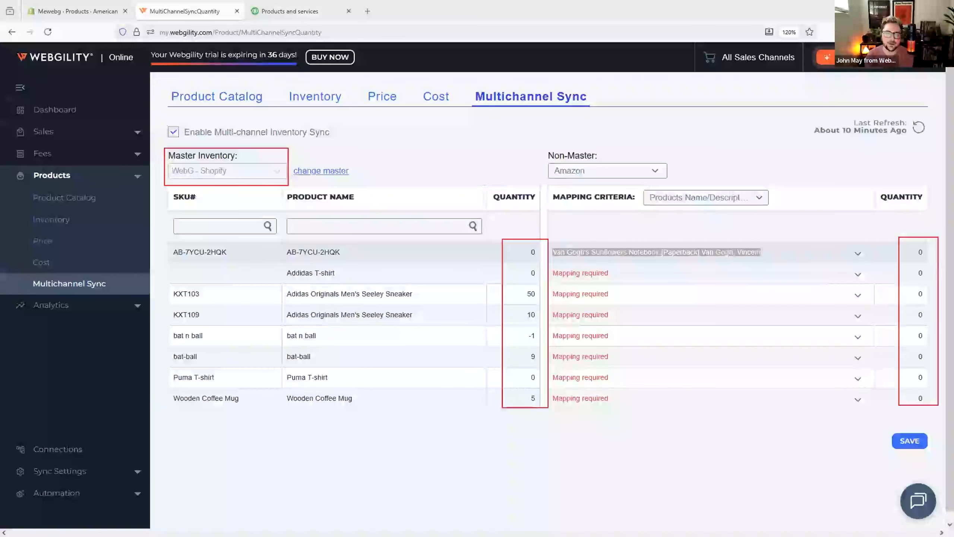
{"action": "key", "text": "Escape"}
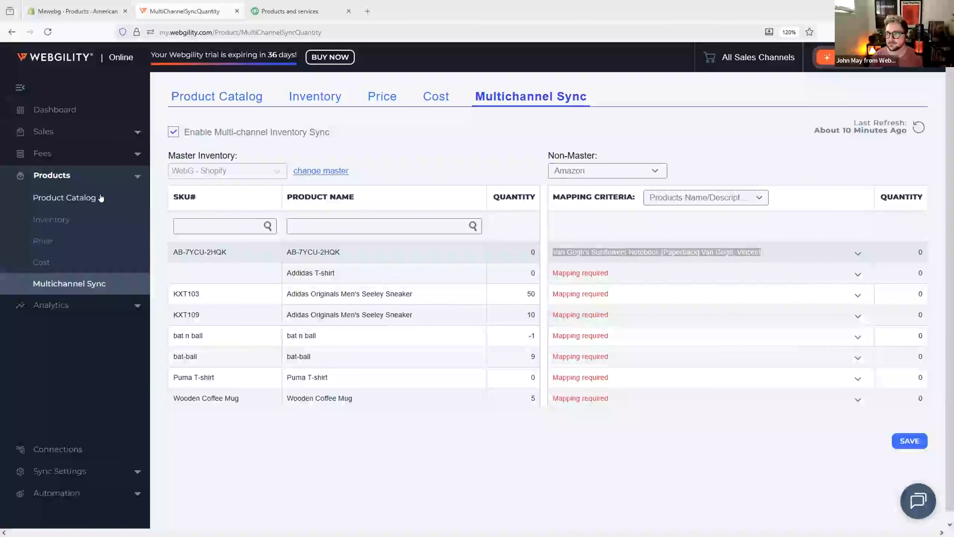
Step: Open the Products sync settings and review the Sales Channel and Accounting matching-field options
{"action": "left_click", "coordinate": [59, 470]}
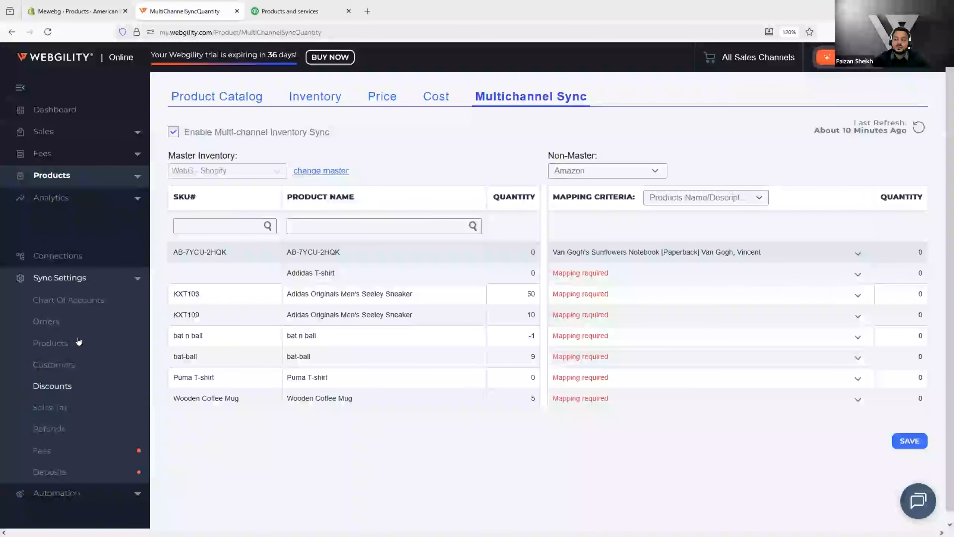
{"action": "left_click", "coordinate": [78, 341]}
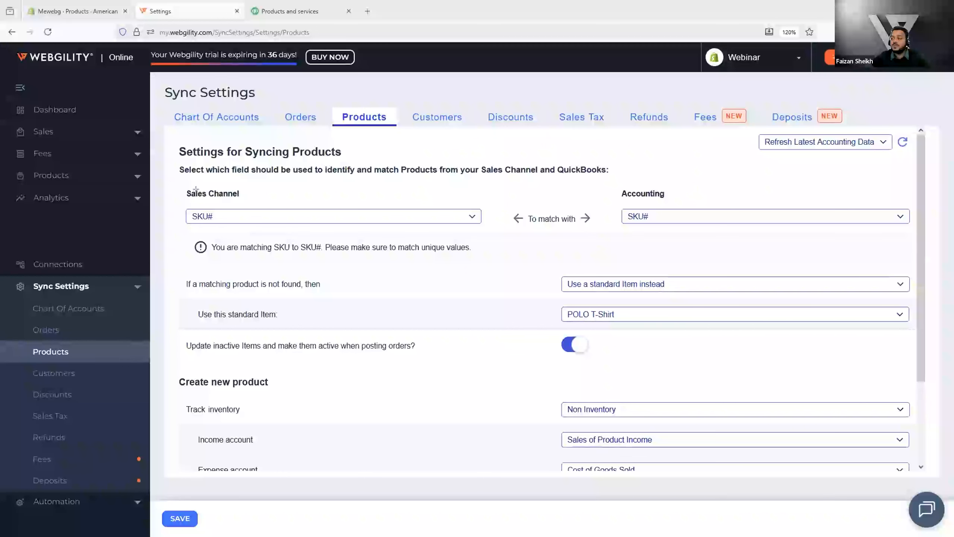
{"action": "left_click_drag", "start_coordinate": [175, 186], "coordinate": [199, 214]}
{"action": "left_click_drag", "start_coordinate": [499, 244], "coordinate": [492, 232]}
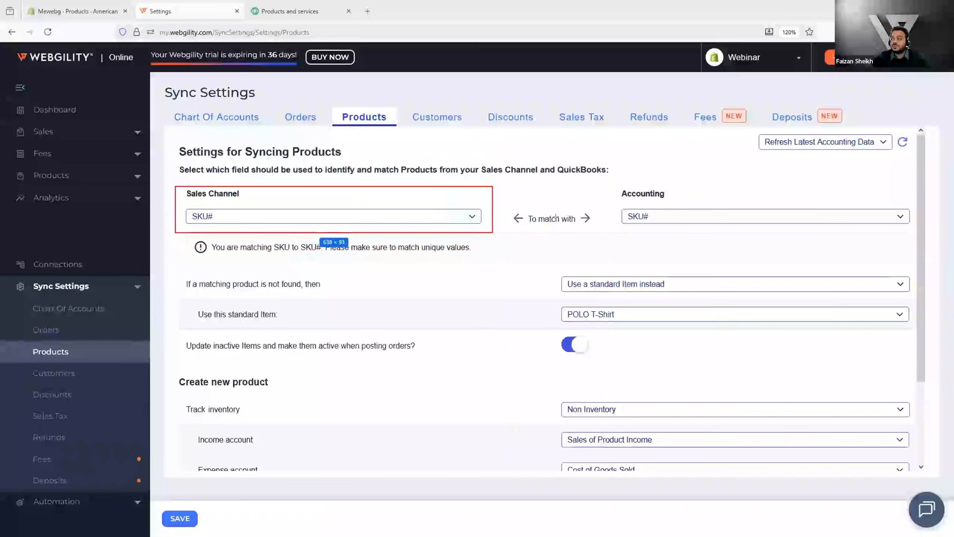
{"action": "mouse_move", "coordinate": [603, 181]}
{"action": "left_mouse_down"}
{"action": "mouse_move", "coordinate": [859, 231]}
{"action": "mouse_move", "coordinate": [914, 231]}
{"action": "left_mouse_up"}
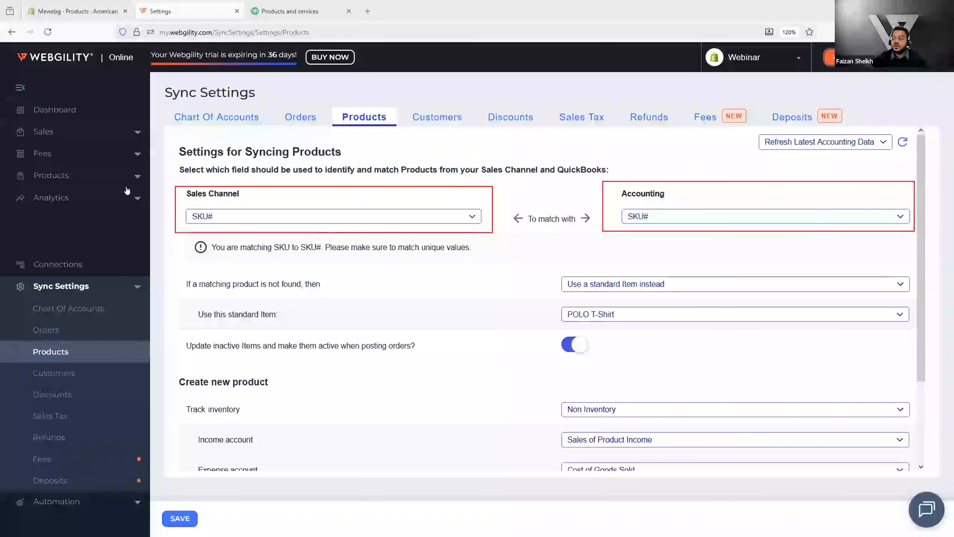
{"action": "left_click", "coordinate": [336, 219]}
{"action": "left_click", "coordinate": [705, 216]}
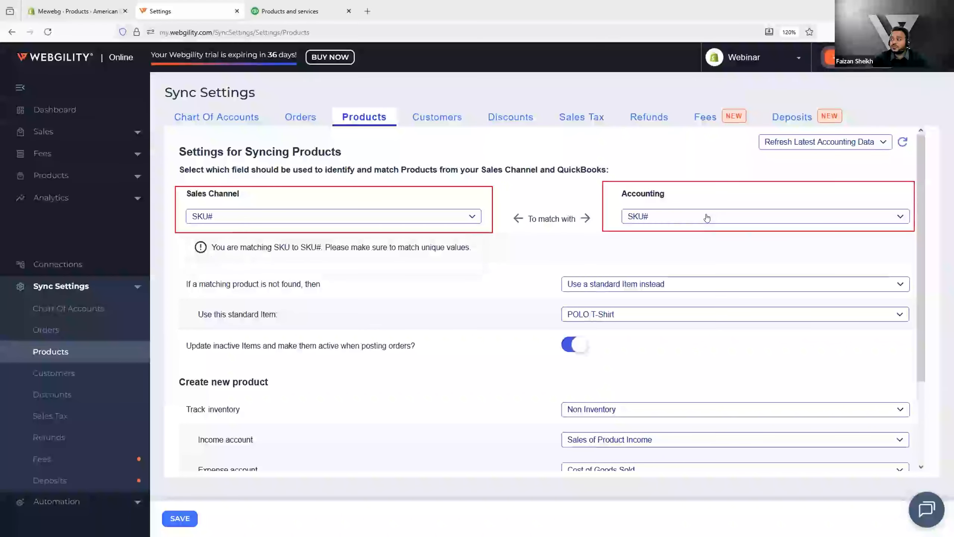
{"action": "left_click", "coordinate": [705, 216]}
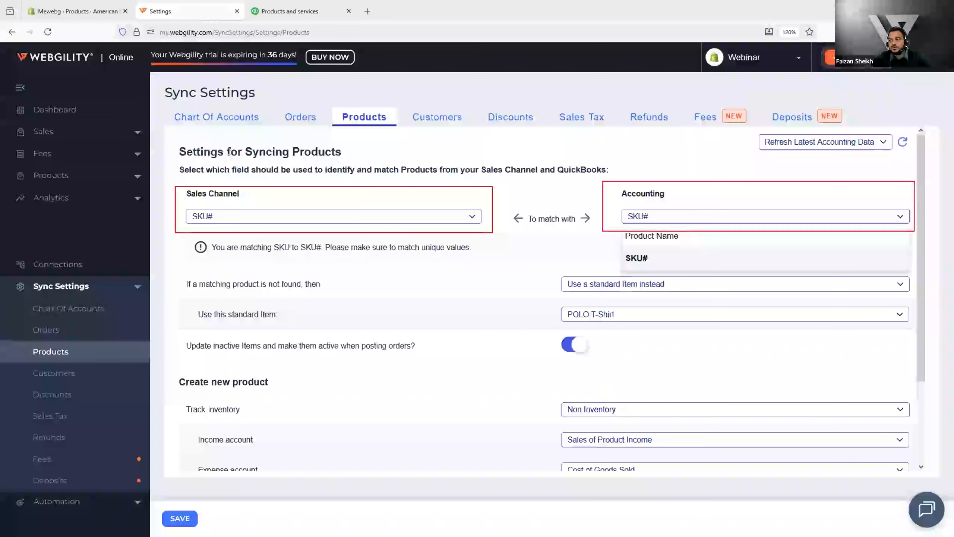
{"action": "left_click", "coordinate": [292, 218]}
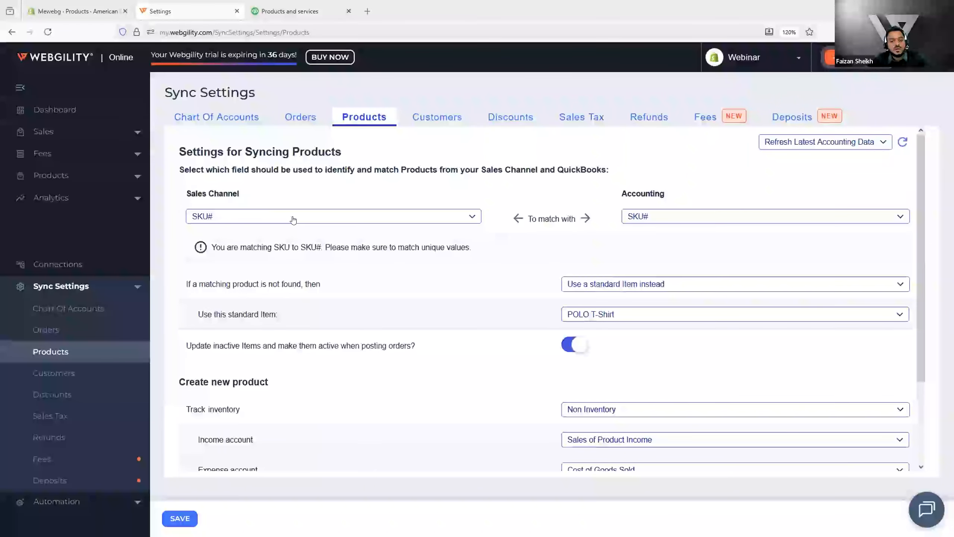
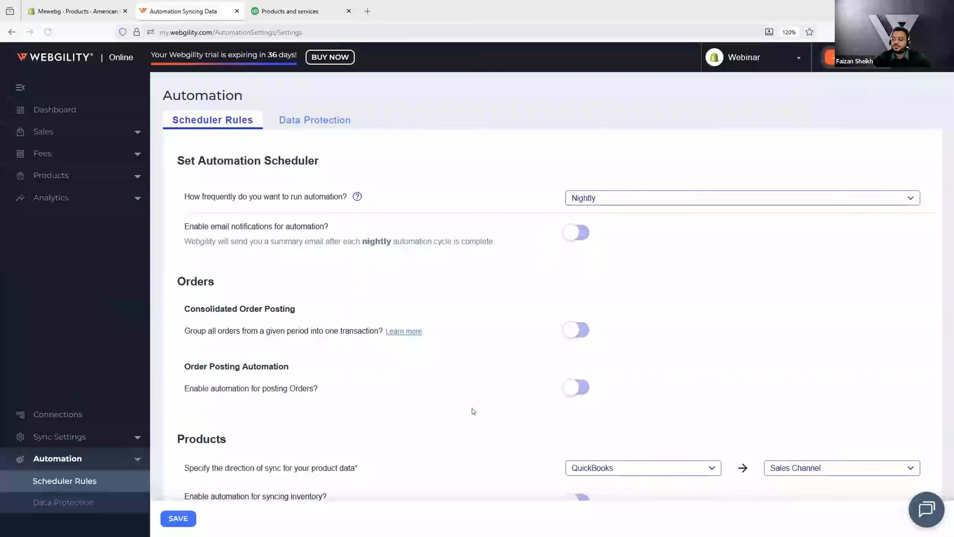
Step: Review the Products automation options, including the QuickBooks to Sales Channel product sync direction
{"action": "scroll", "coordinate": [473, 412], "scroll_direction": "down", "scroll_amount": 2}
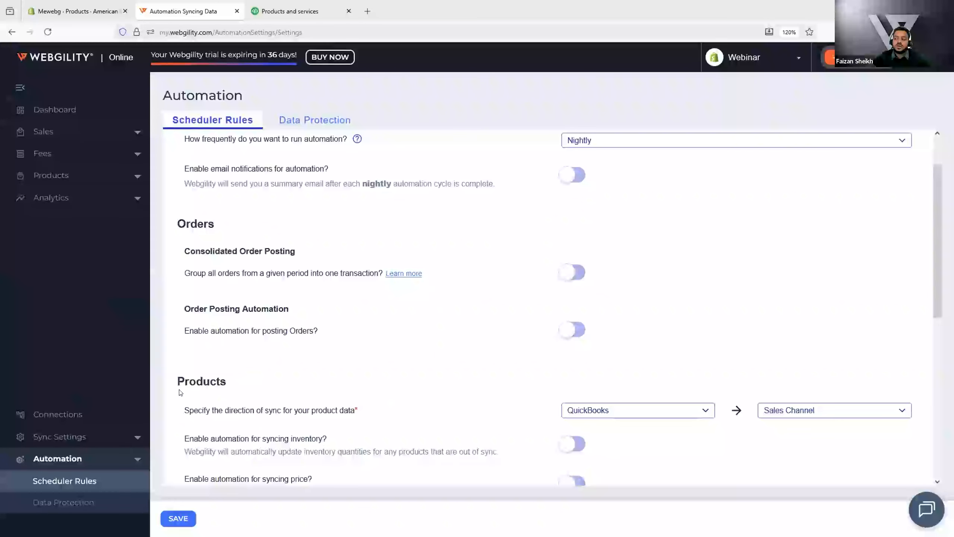
{"action": "scroll", "coordinate": [180, 392], "scroll_direction": "down", "scroll_amount": 7}
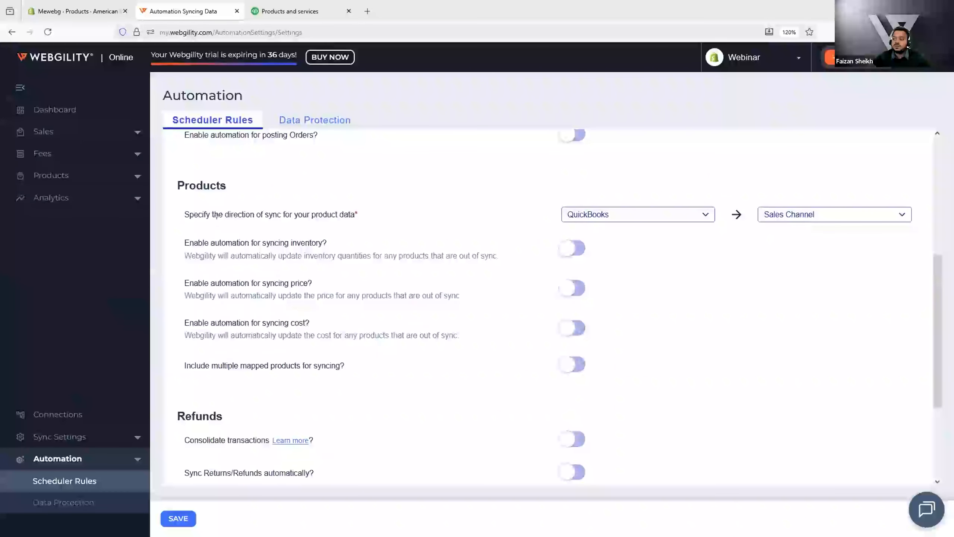
{"action": "left_click_drag", "start_coordinate": [172, 229], "coordinate": [625, 345]}
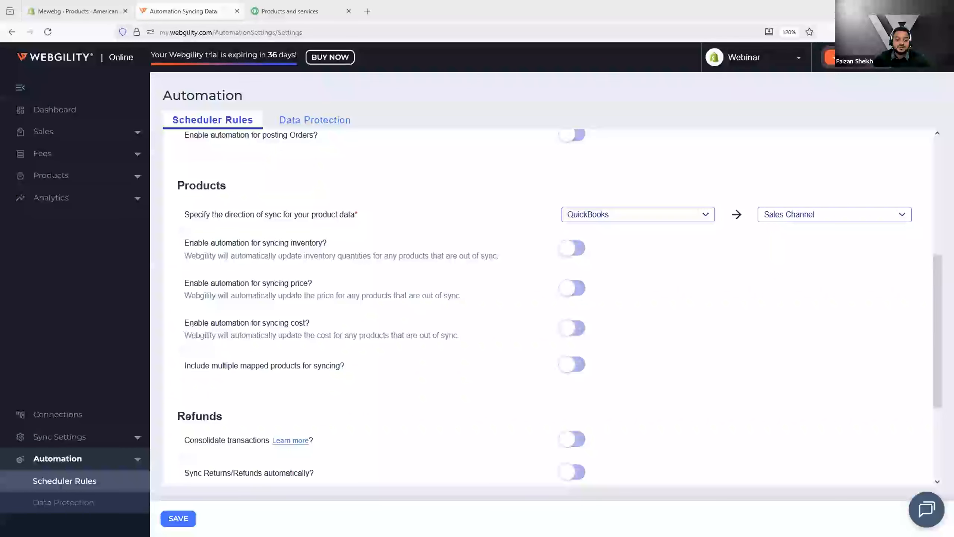
{"action": "left_click", "coordinate": [666, 217]}
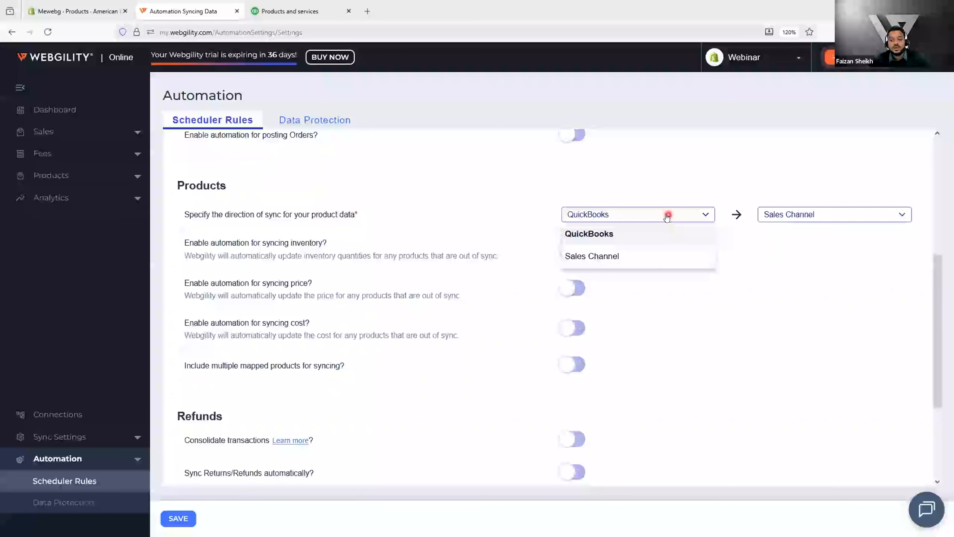
{"action": "left_click", "coordinate": [653, 235]}
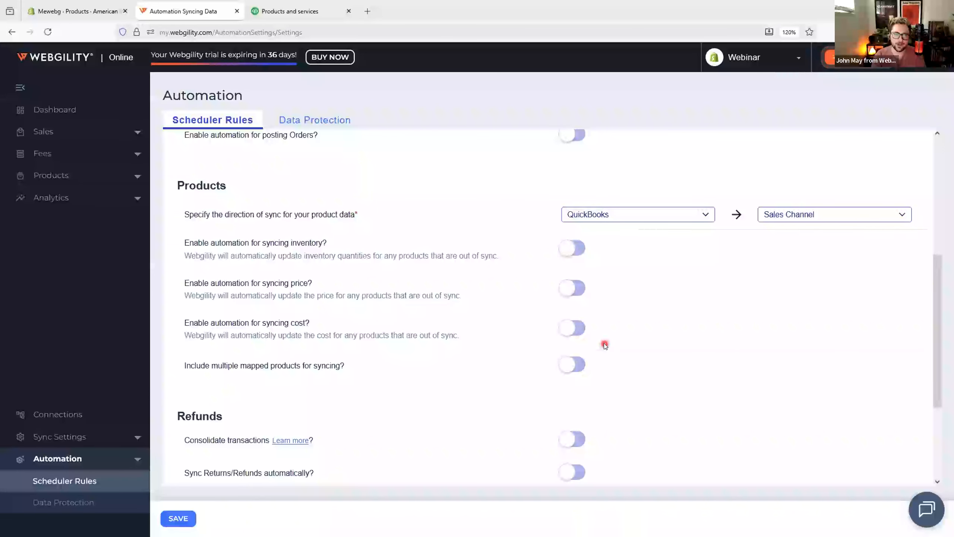
Step: Set the automation scheduler to run every 15 minutes
{"action": "left_click", "coordinate": [70, 174]}
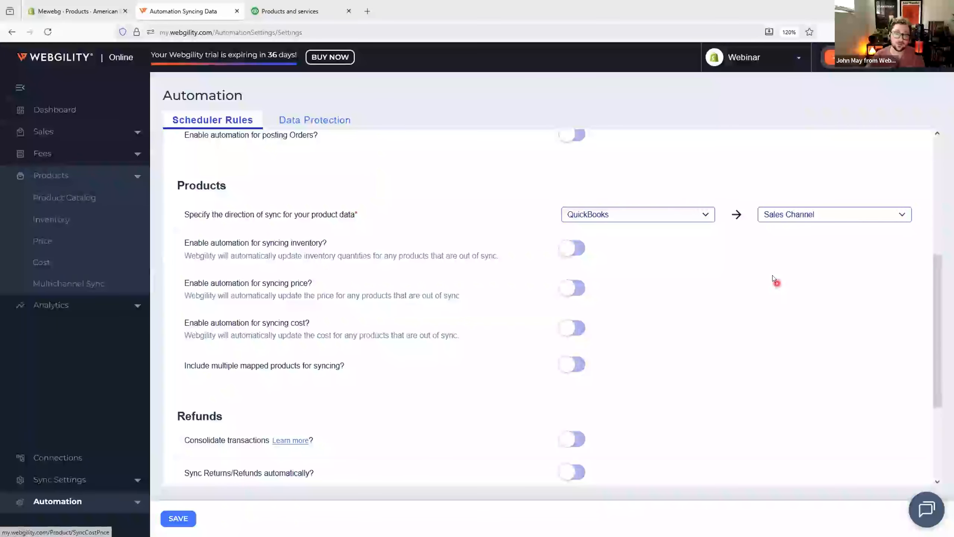
{"action": "scroll", "coordinate": [770, 270], "scroll_direction": "up", "scroll_amount": 5}
{"action": "left_click", "coordinate": [701, 199]}
{"action": "left_click", "coordinate": [681, 239]}
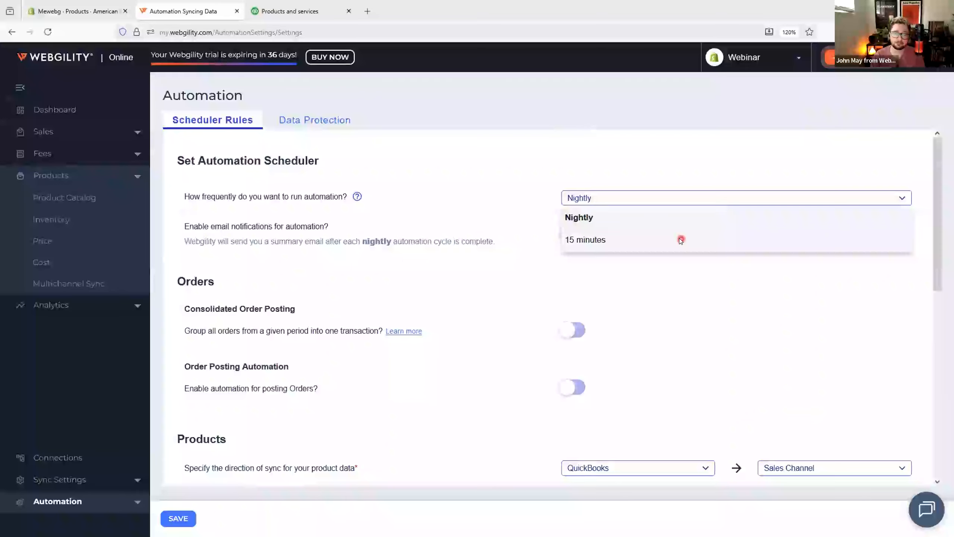
{"action": "left_click", "coordinate": [654, 217]}
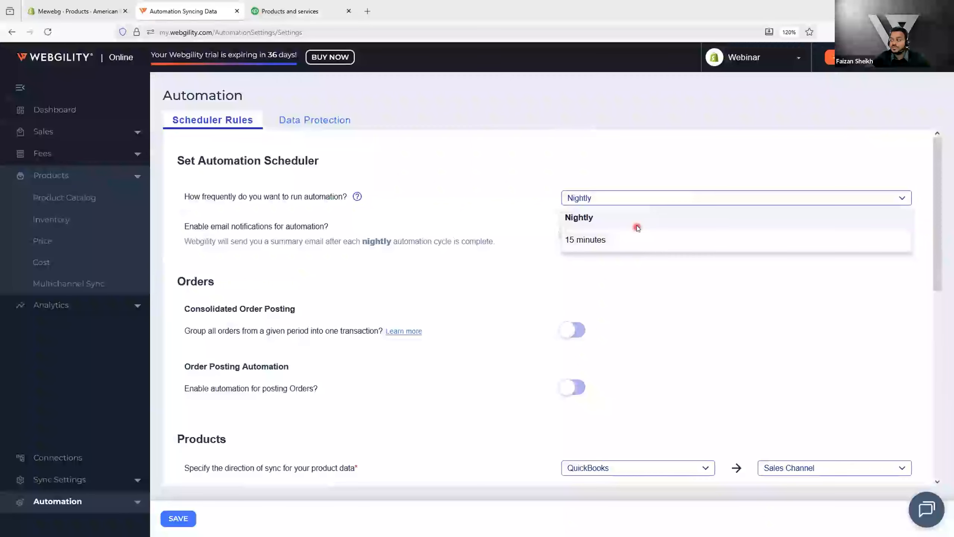
{"action": "left_click", "coordinate": [629, 239]}
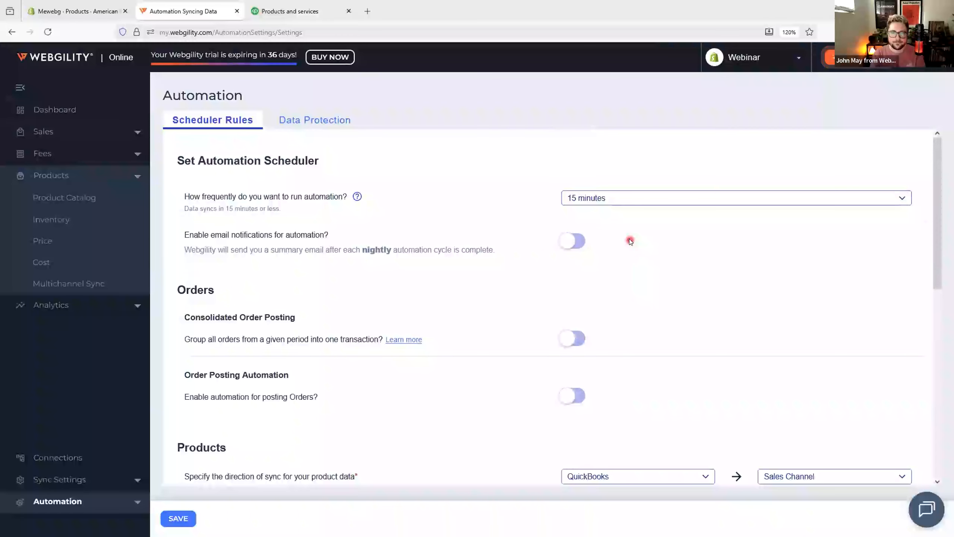
{"action": "left_click", "coordinate": [630, 205]}
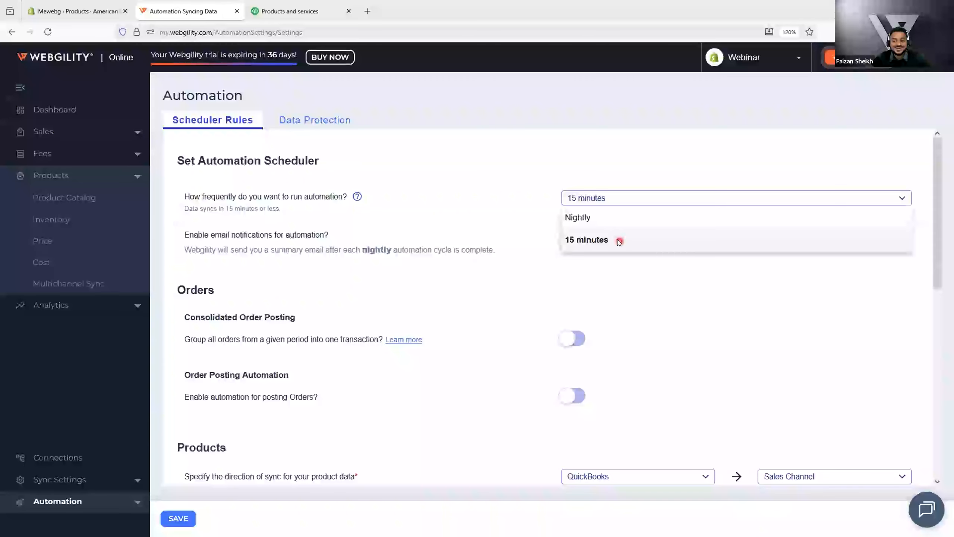
{"action": "left_click", "coordinate": [619, 240]}
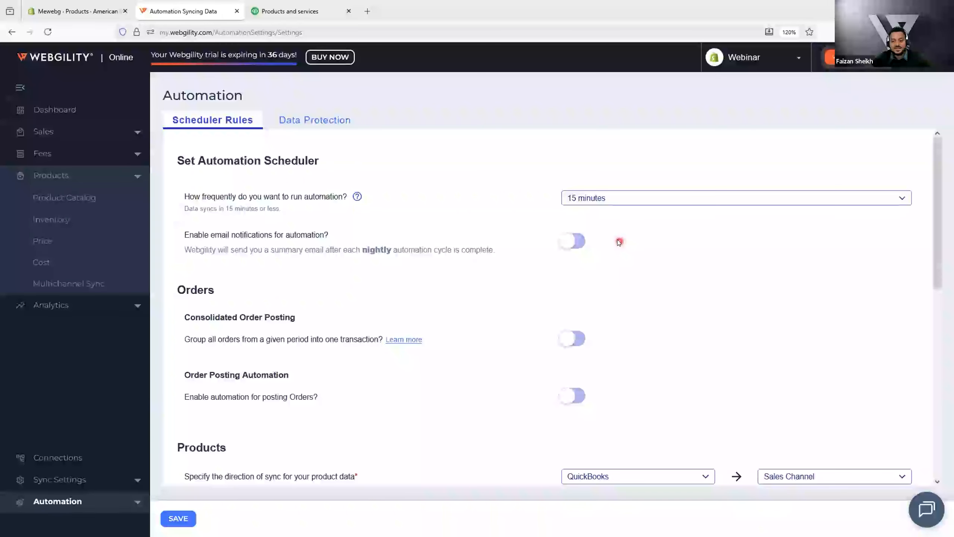
Step: Open the Products sync settings and download the items data from scratch, confirming the download
{"action": "scroll", "coordinate": [618, 240], "scroll_direction": "down", "scroll_amount": 3}
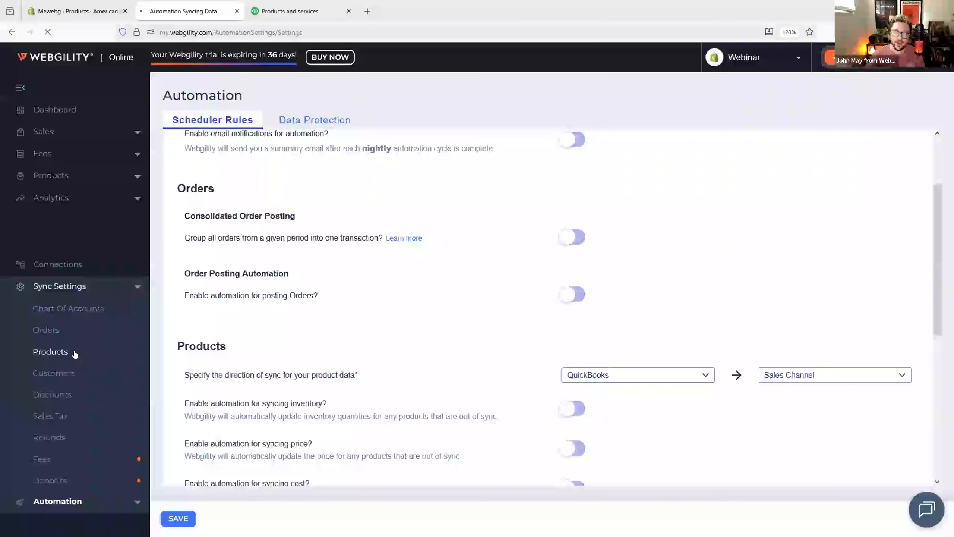
{"action": "left_click", "coordinate": [75, 353]}
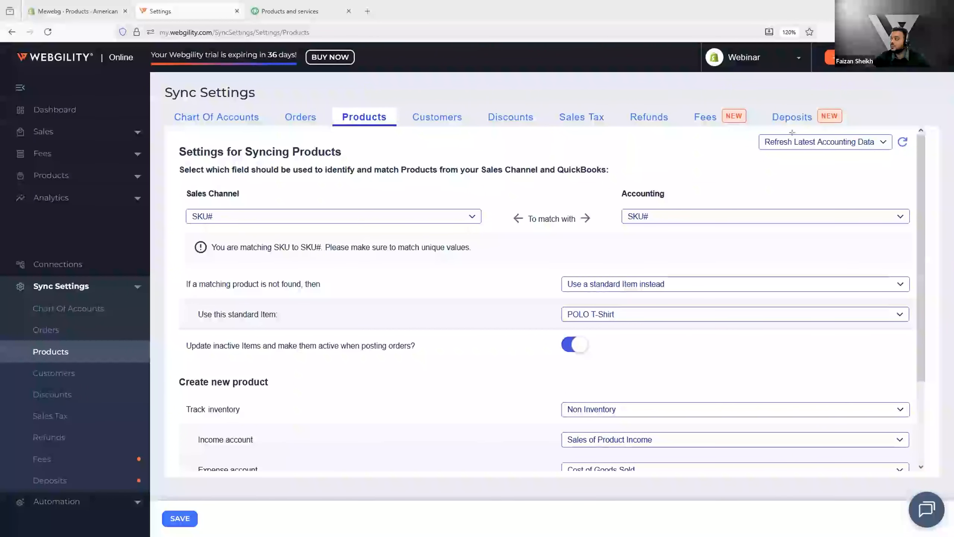
{"action": "mouse_move", "coordinate": [752, 128]}
{"action": "left_mouse_down"}
{"action": "mouse_move", "coordinate": [775, 158]}
{"action": "mouse_move", "coordinate": [894, 159]}
{"action": "left_mouse_up"}
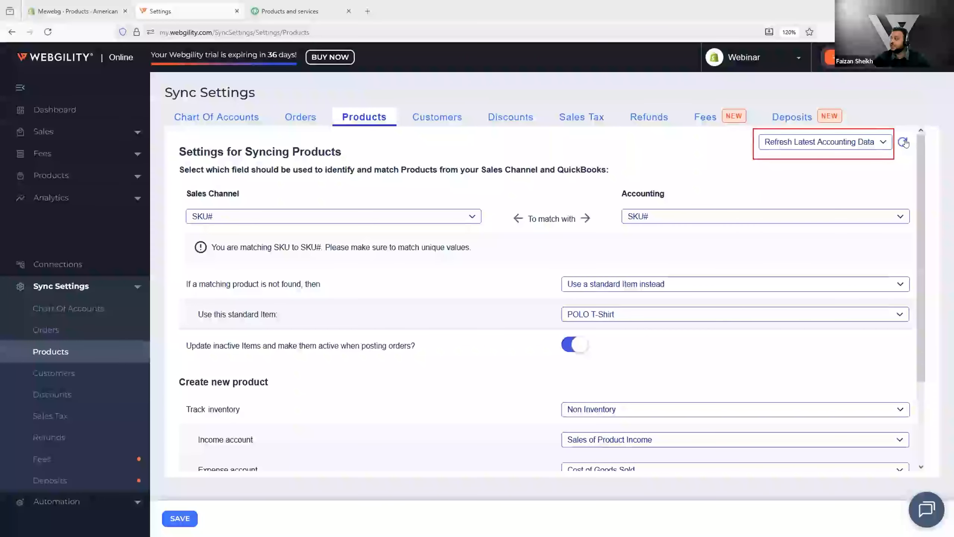
{"action": "left_click", "coordinate": [879, 143]}
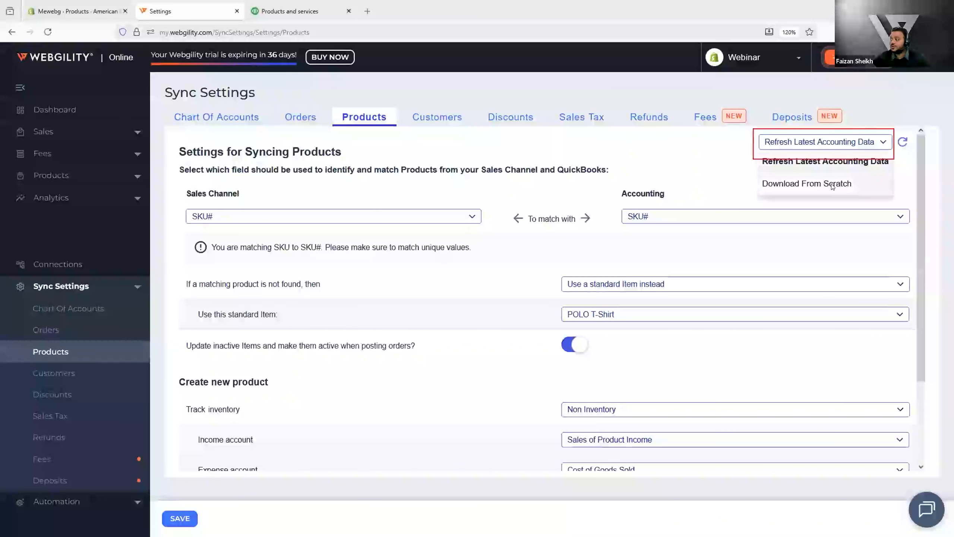
{"action": "left_click", "coordinate": [837, 186]}
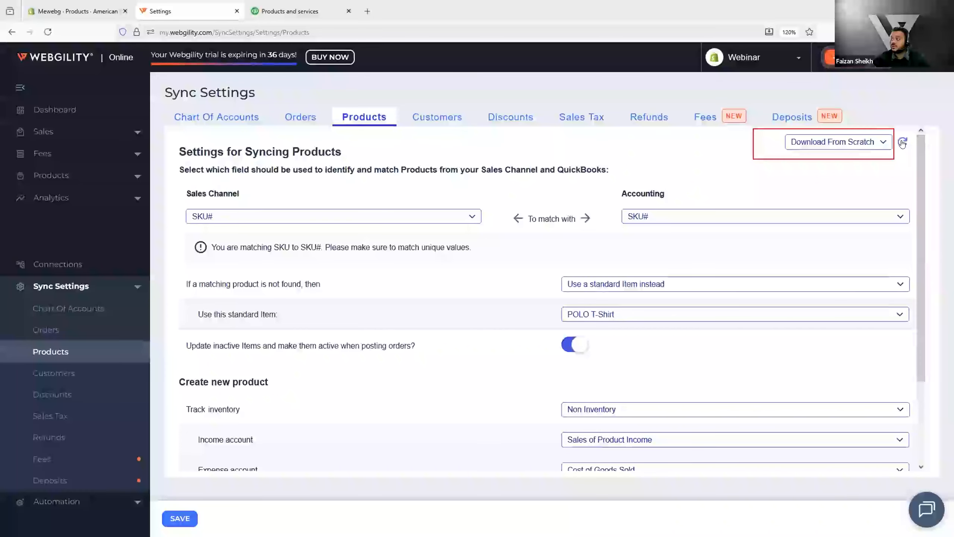
{"action": "left_click", "coordinate": [900, 143]}
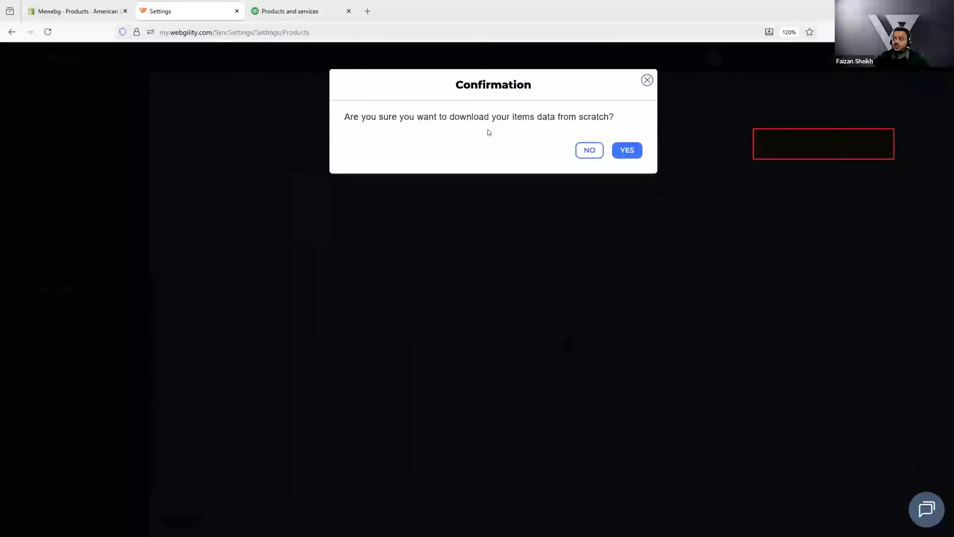
{"action": "left_click", "coordinate": [622, 148]}
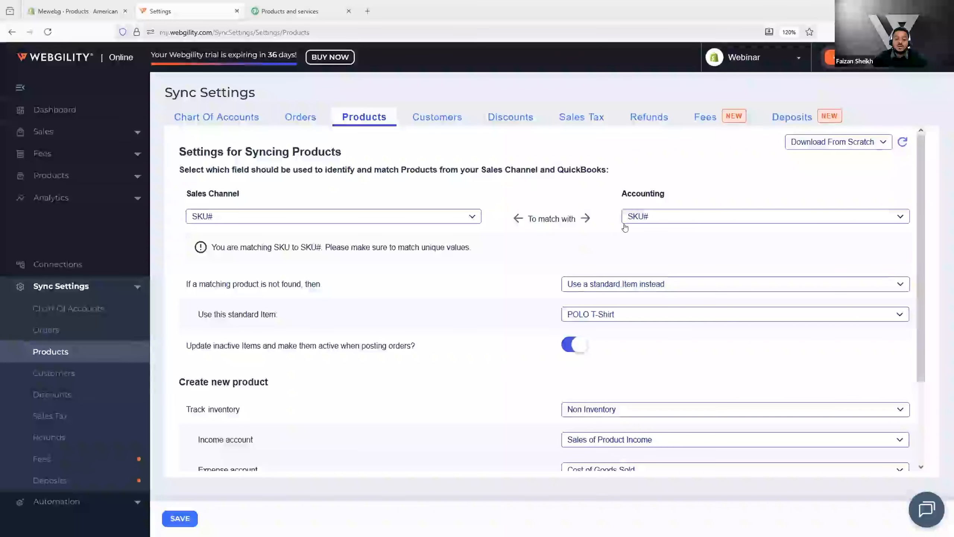
Step: Open the Product Catalog page
{"action": "left_click", "coordinate": [74, 175]}
{"action": "left_click", "coordinate": [65, 198]}
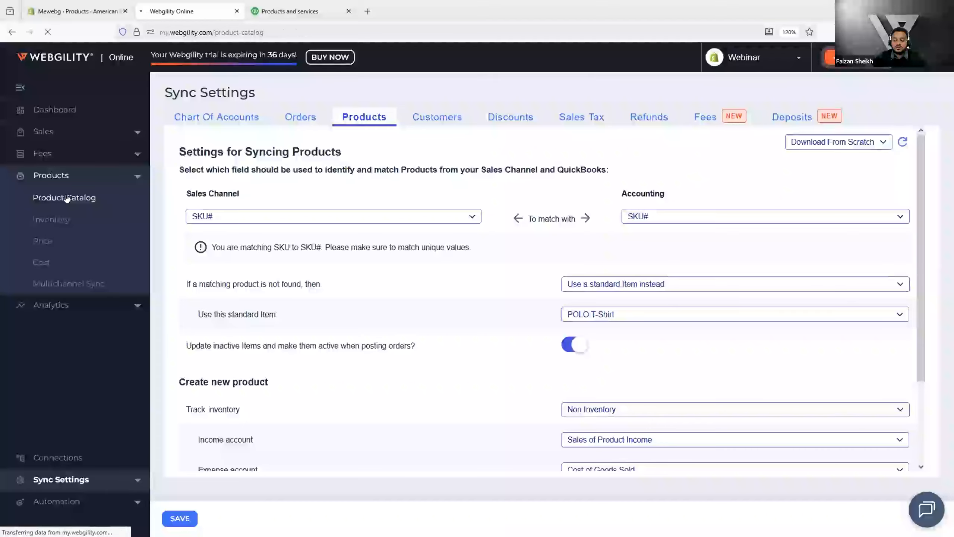